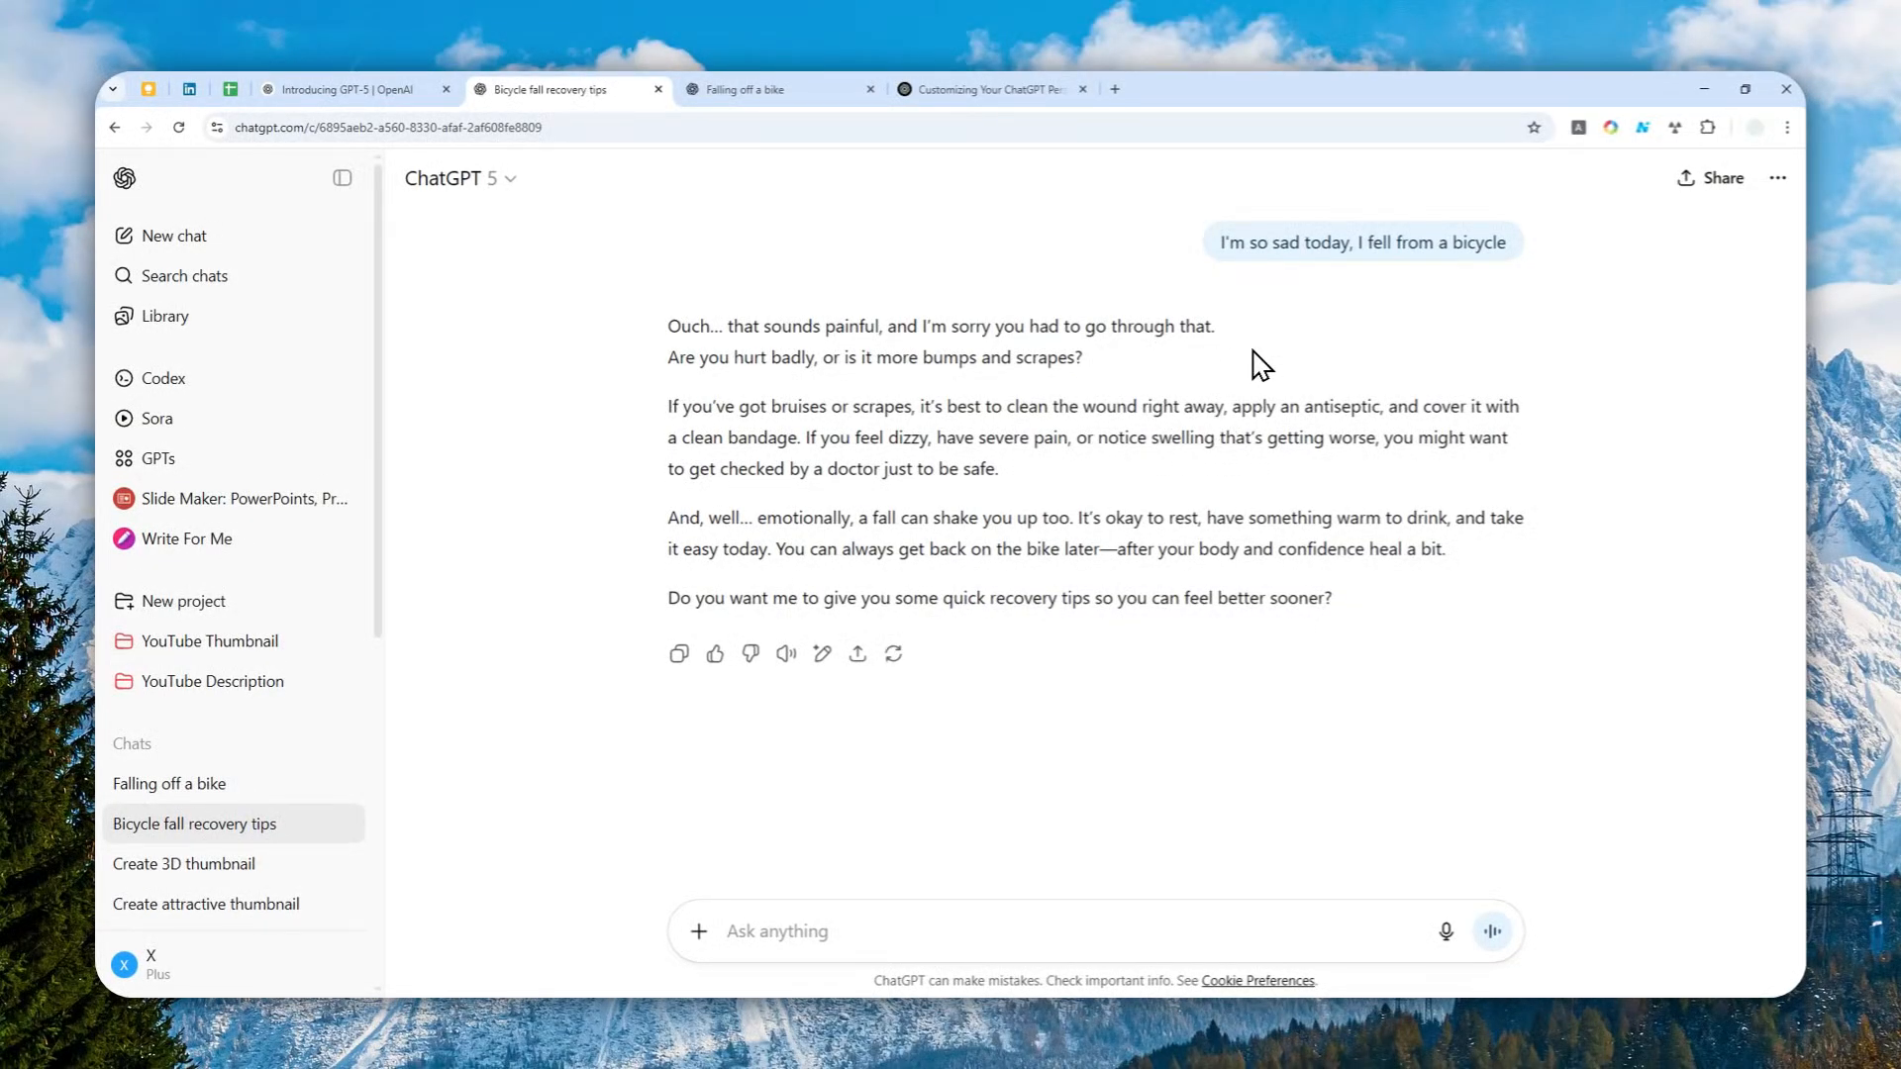
Highlight the bicycle-fall message and its replies in both earlier chats to compare their tone.
left_click_drag(1222, 243, 1507, 241)
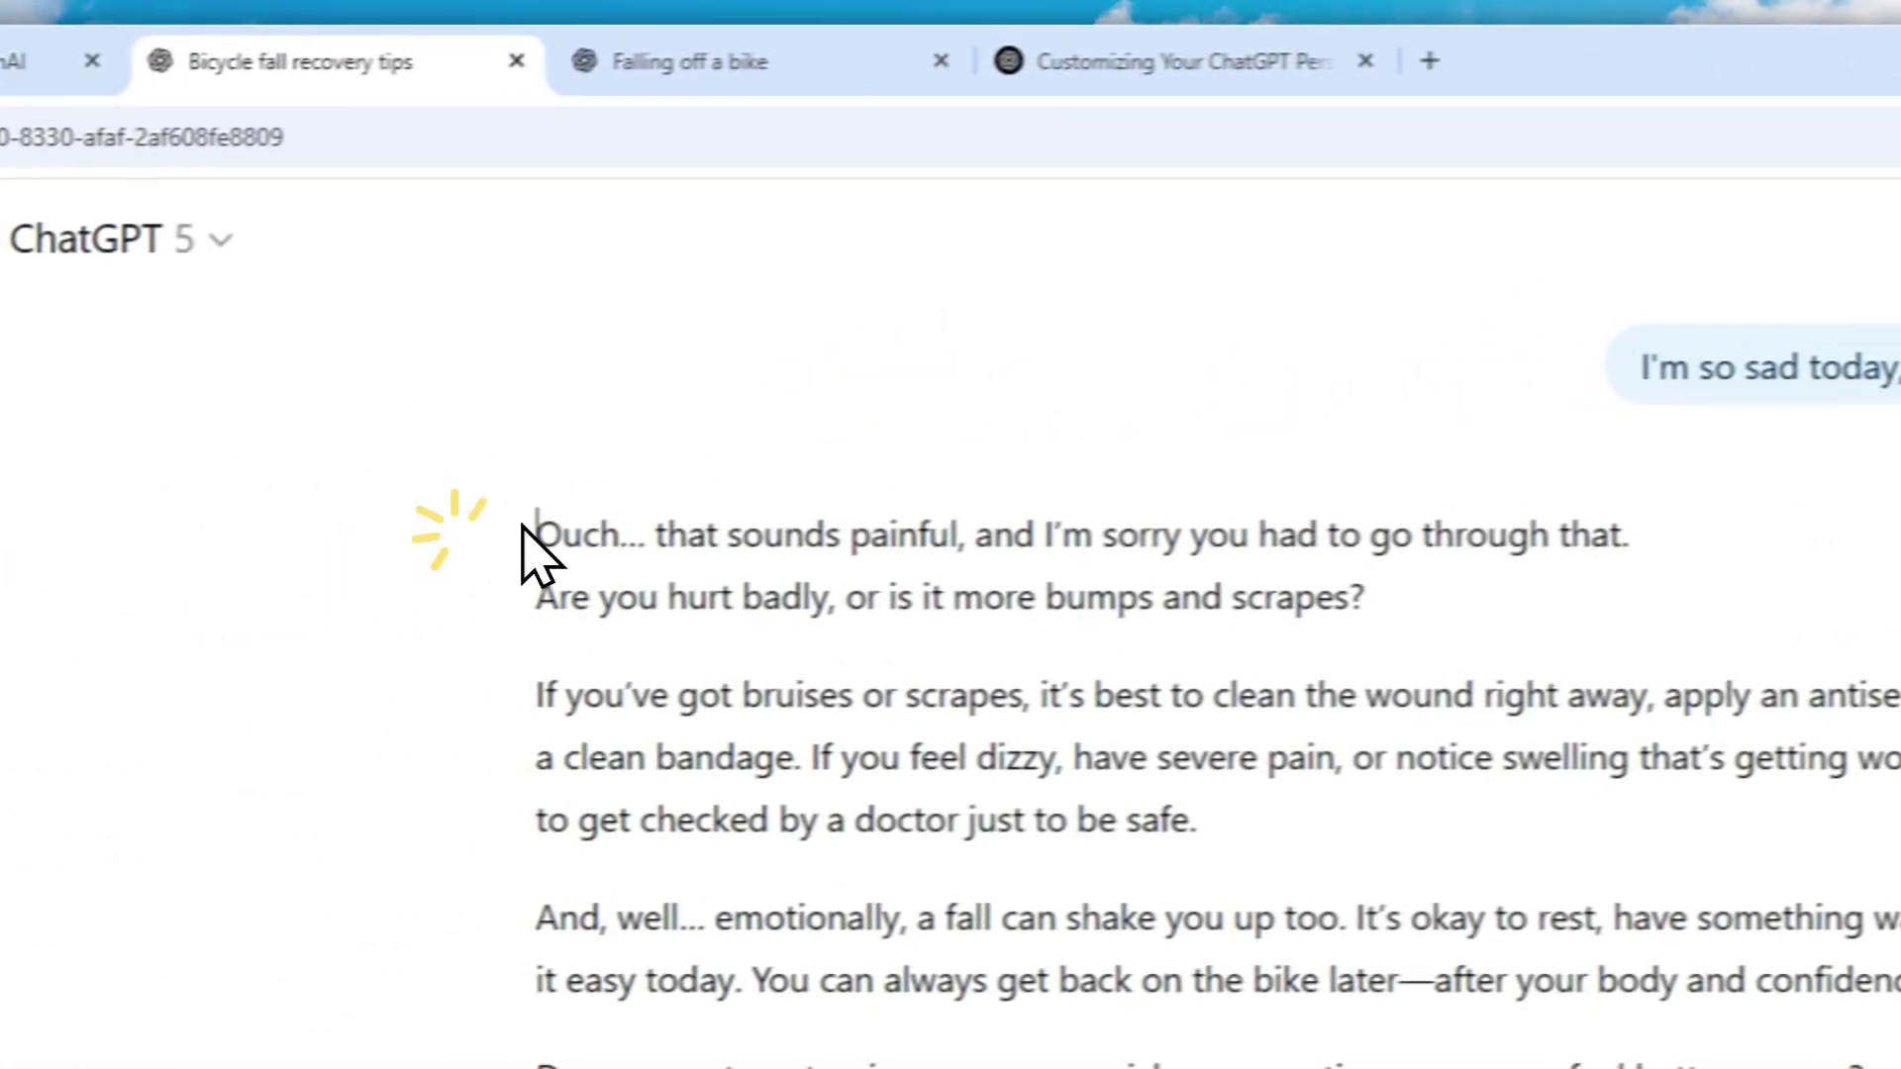
left_click_drag(598, 527, 1062, 547)
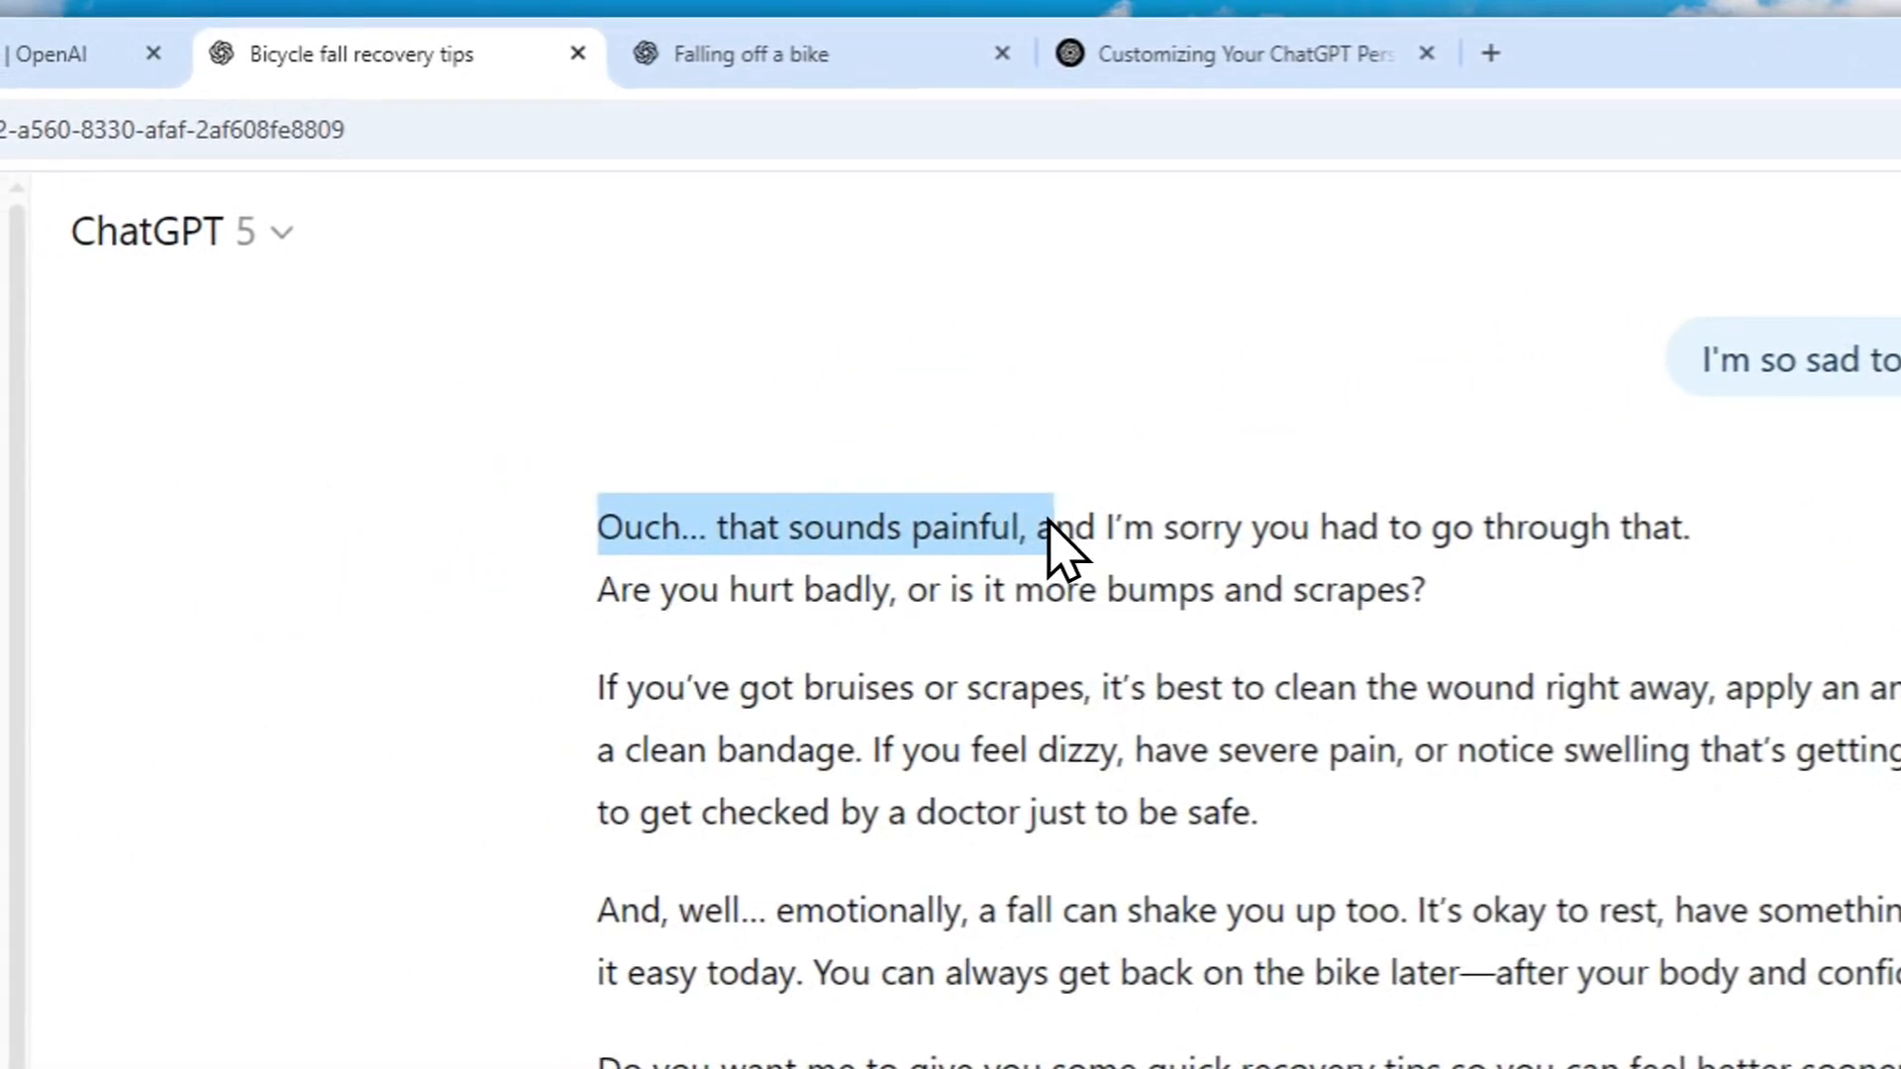
left_click_drag(1189, 562, 1360, 602)
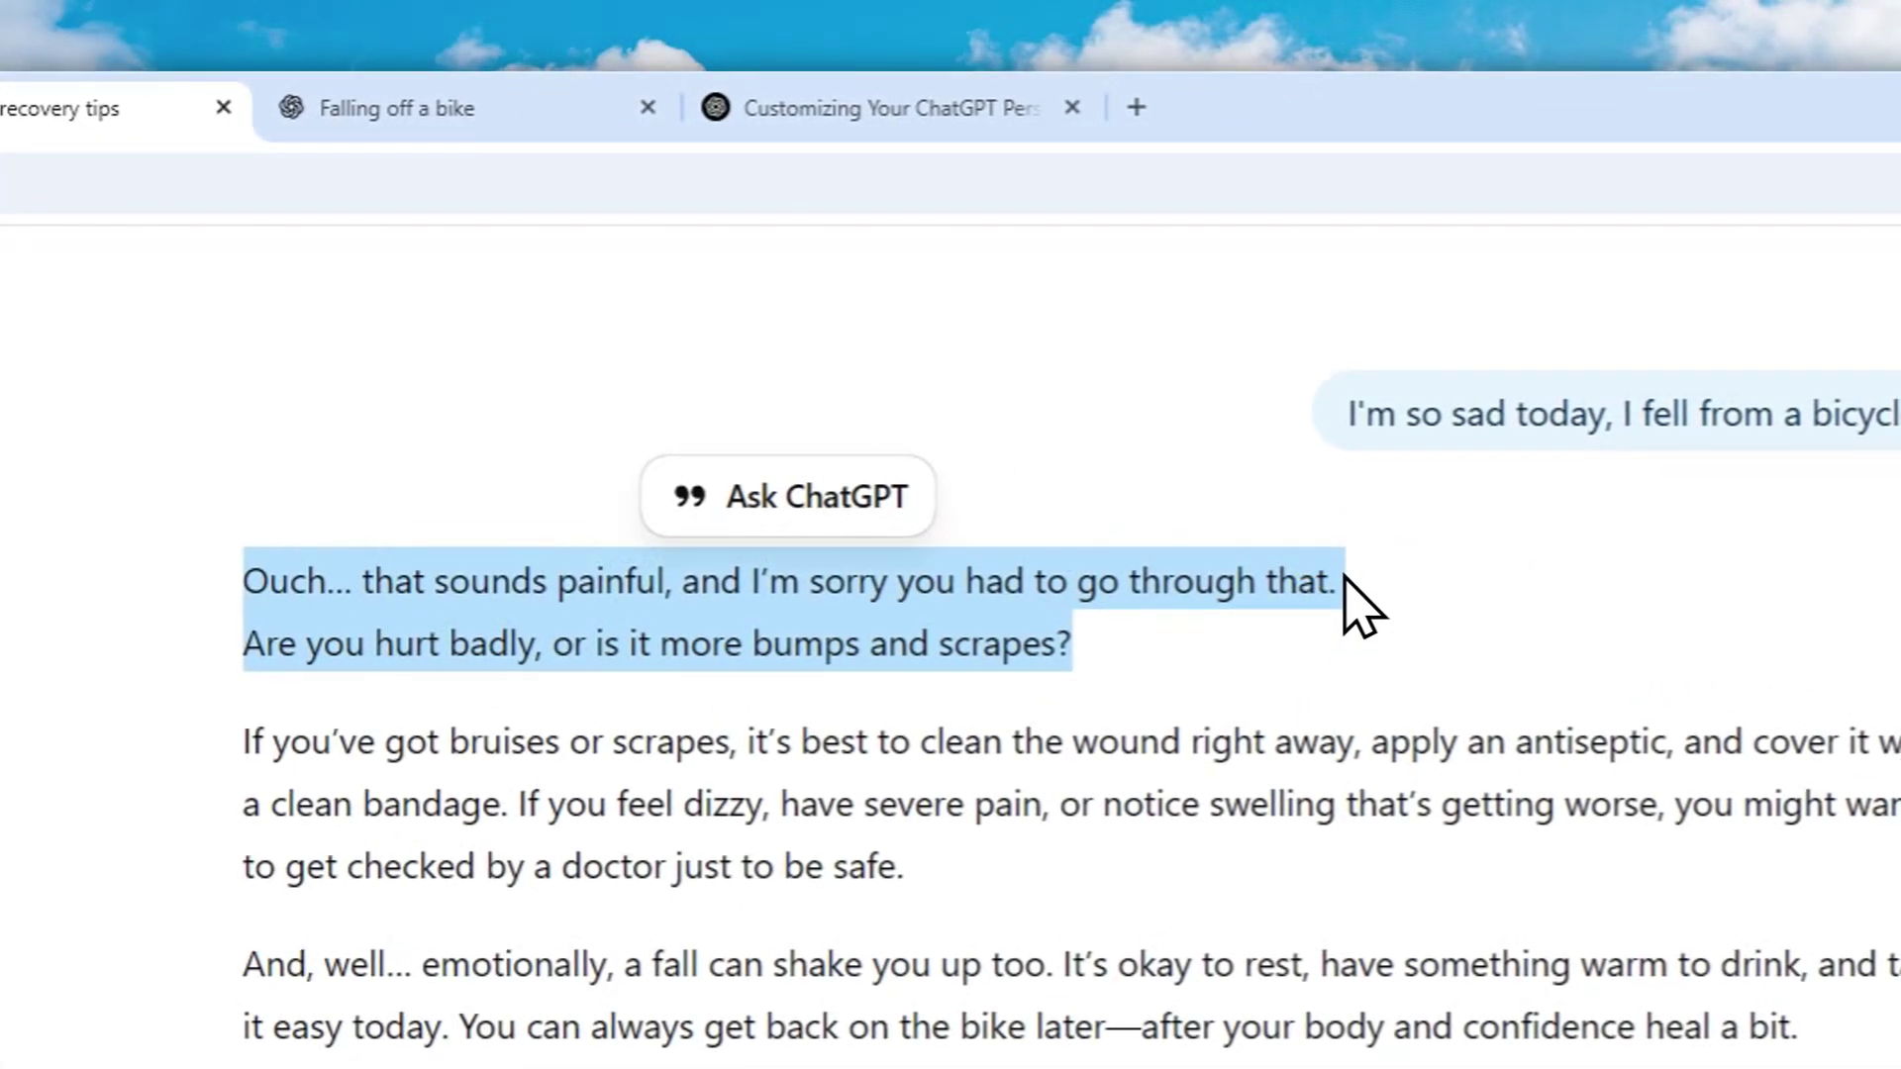
left_click(1359, 601)
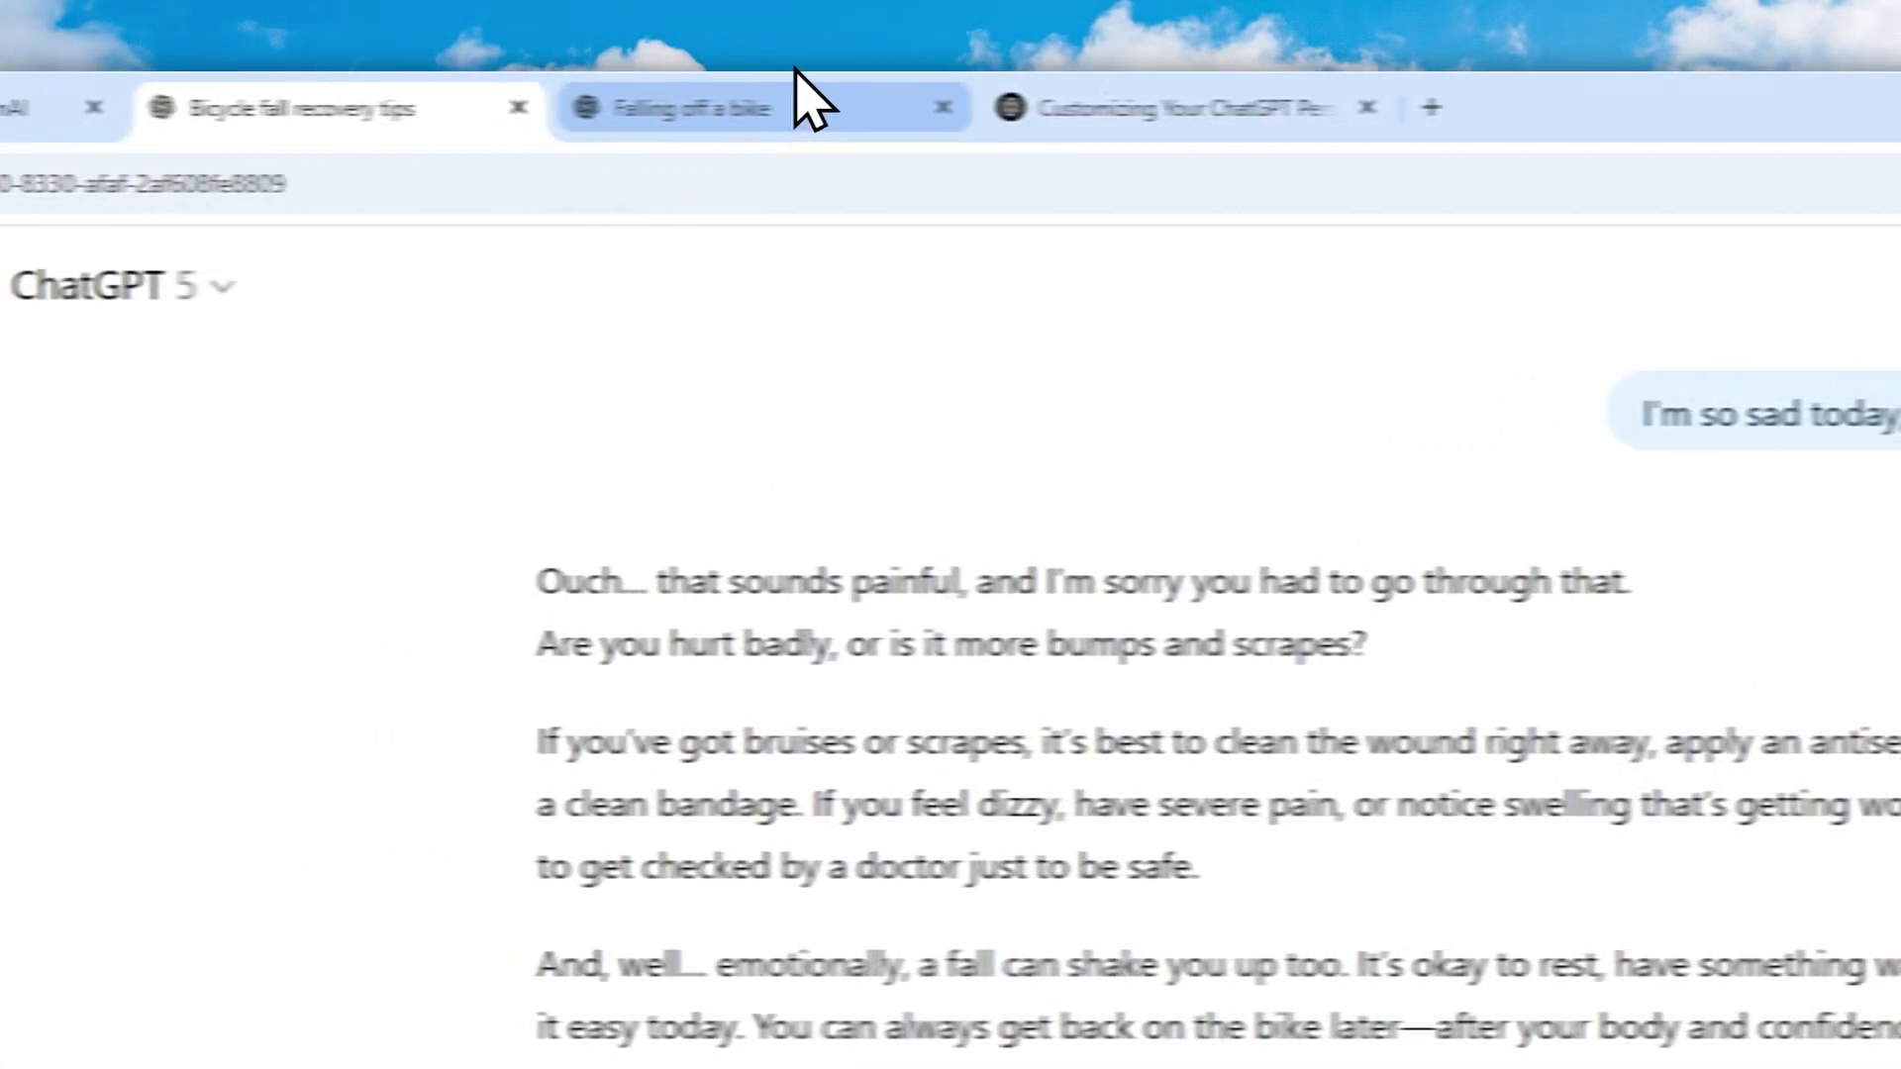
left_click(490, 107)
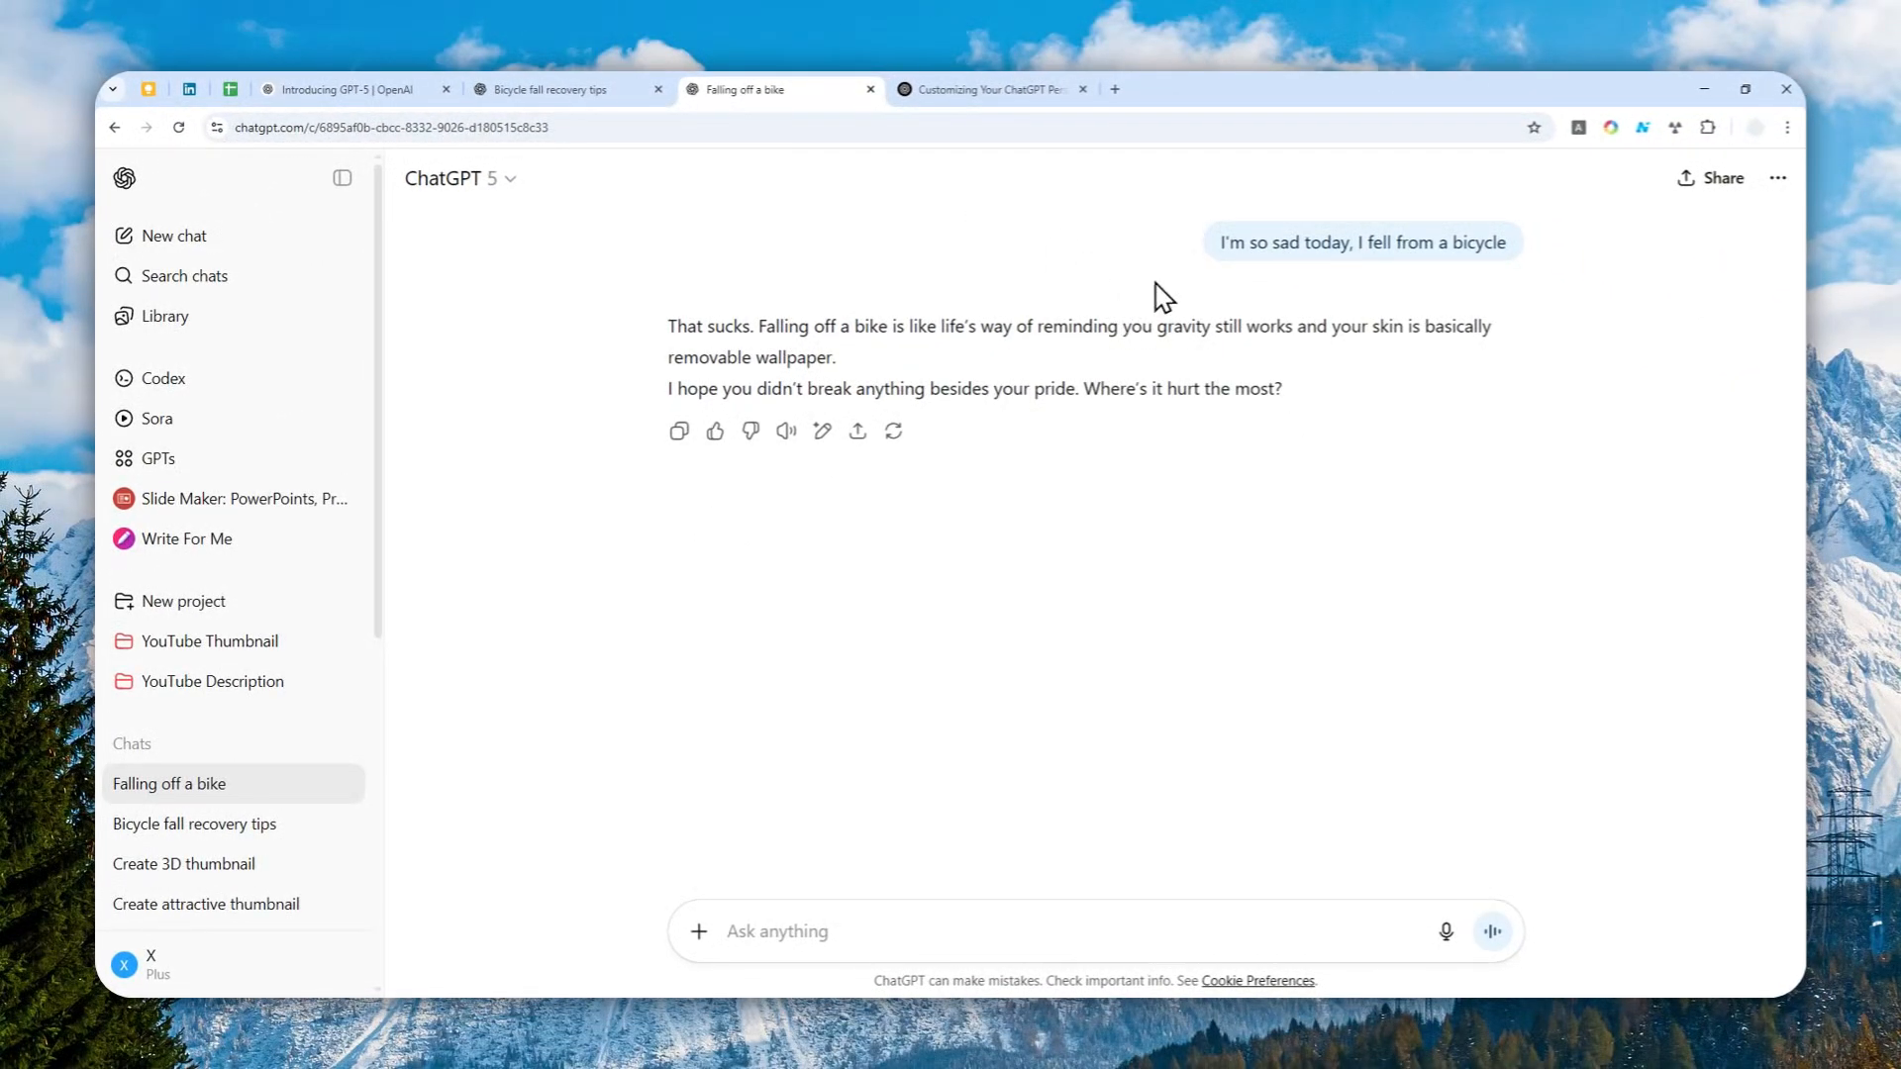
left_click_drag(1221, 242, 1506, 244)
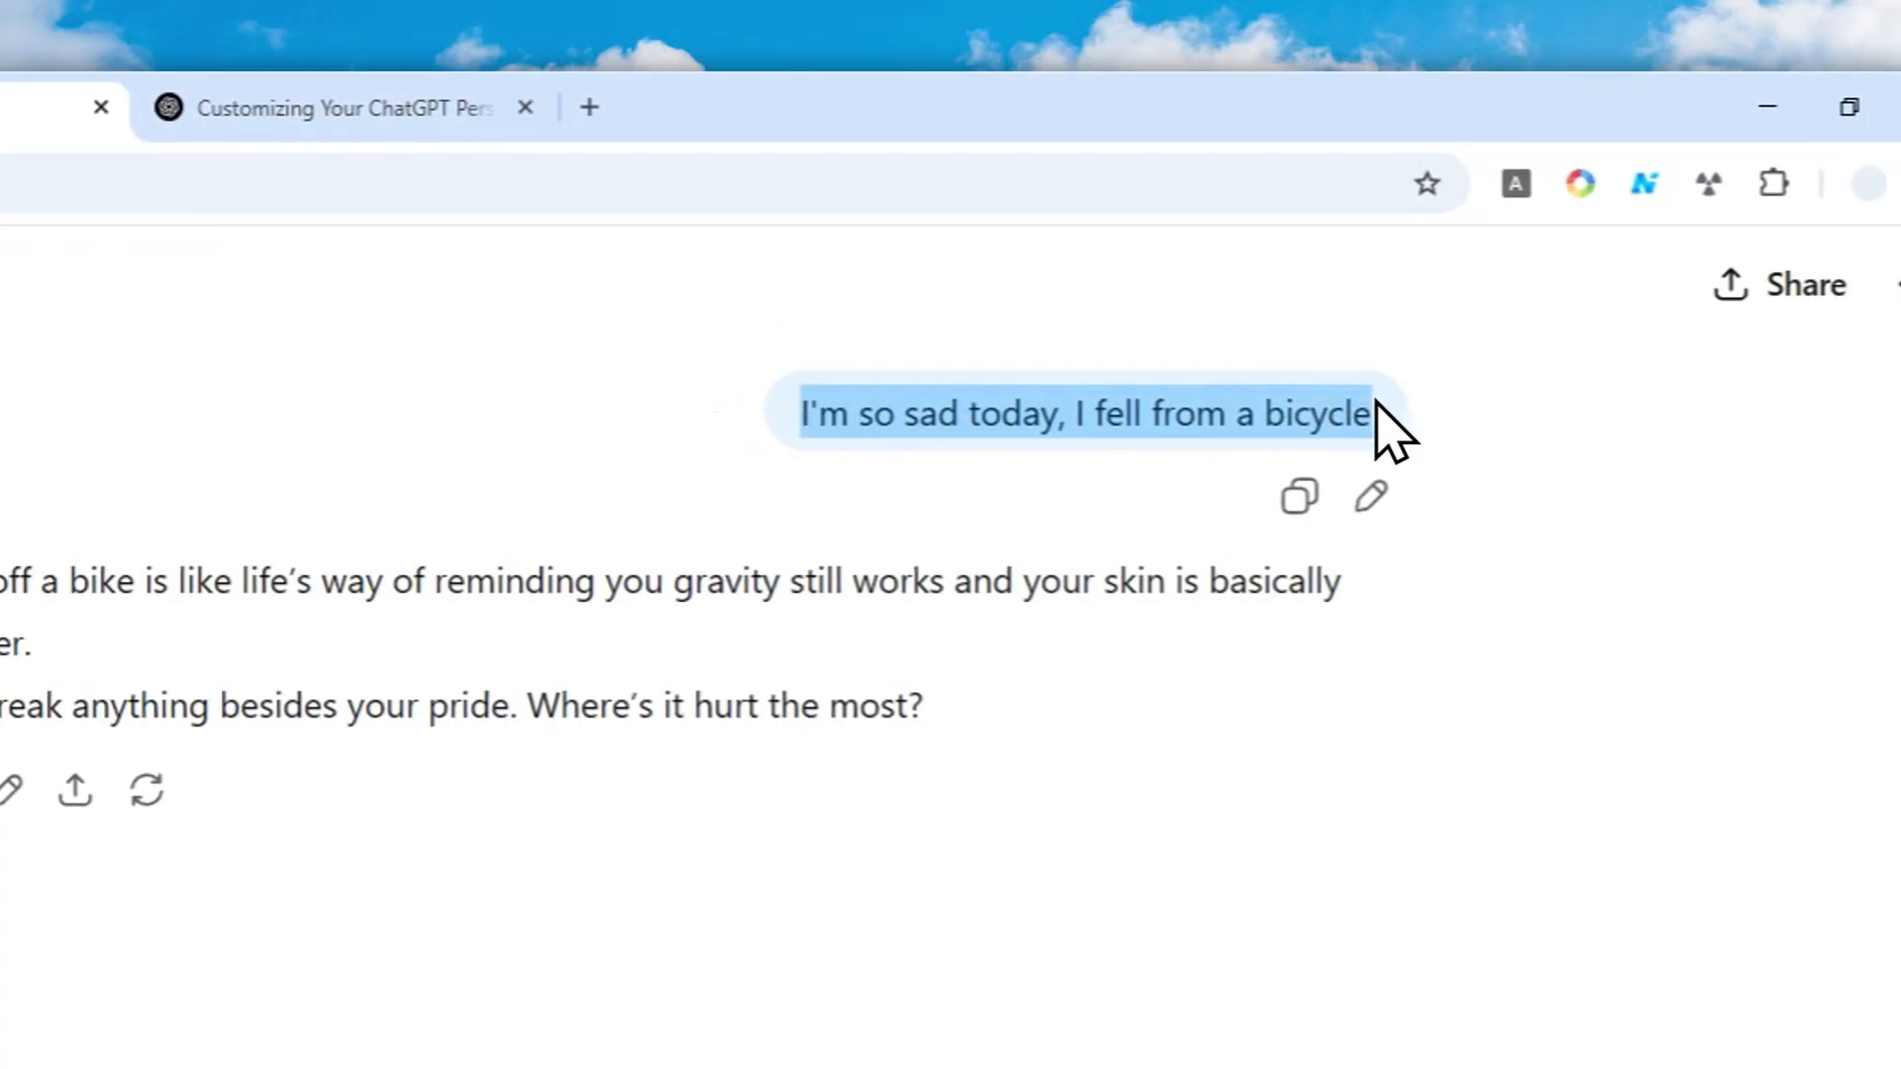
left_click_drag(566, 609, 1064, 654)
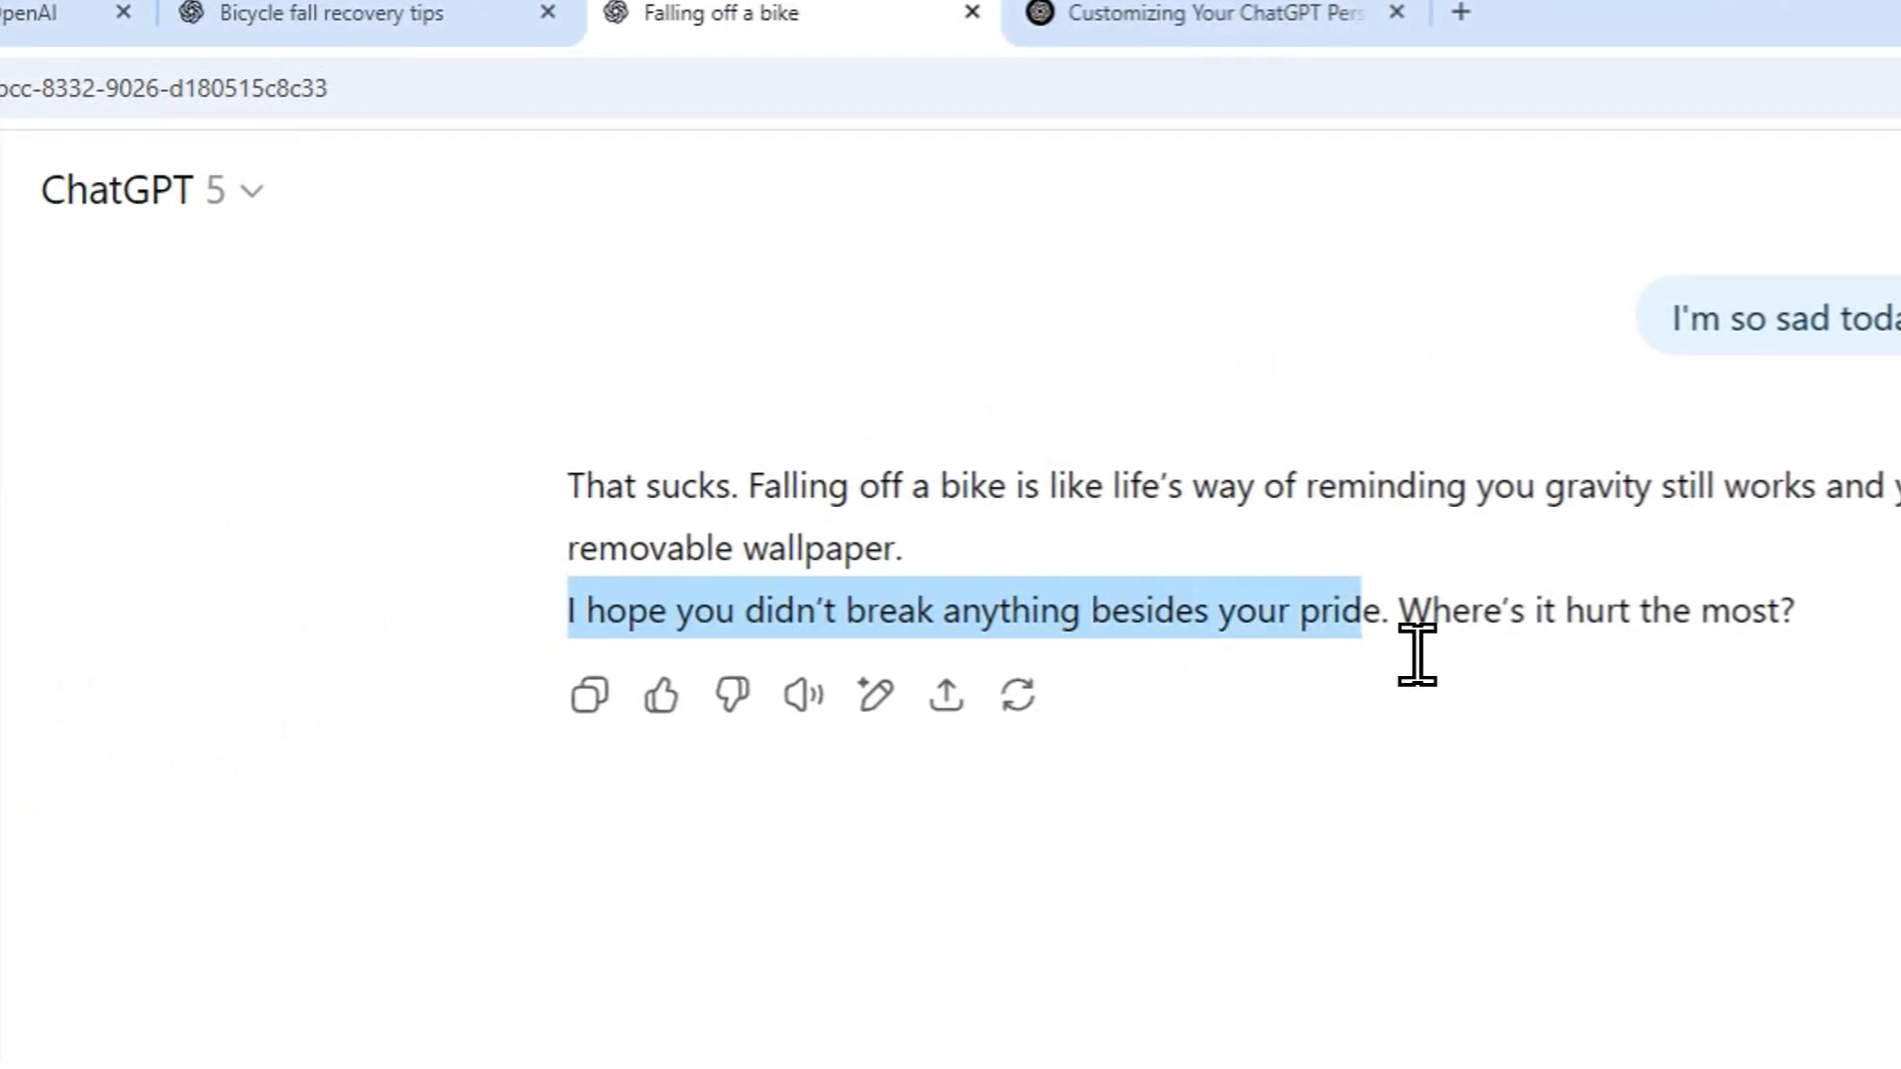
left_click_drag(1418, 653, 1426, 653)
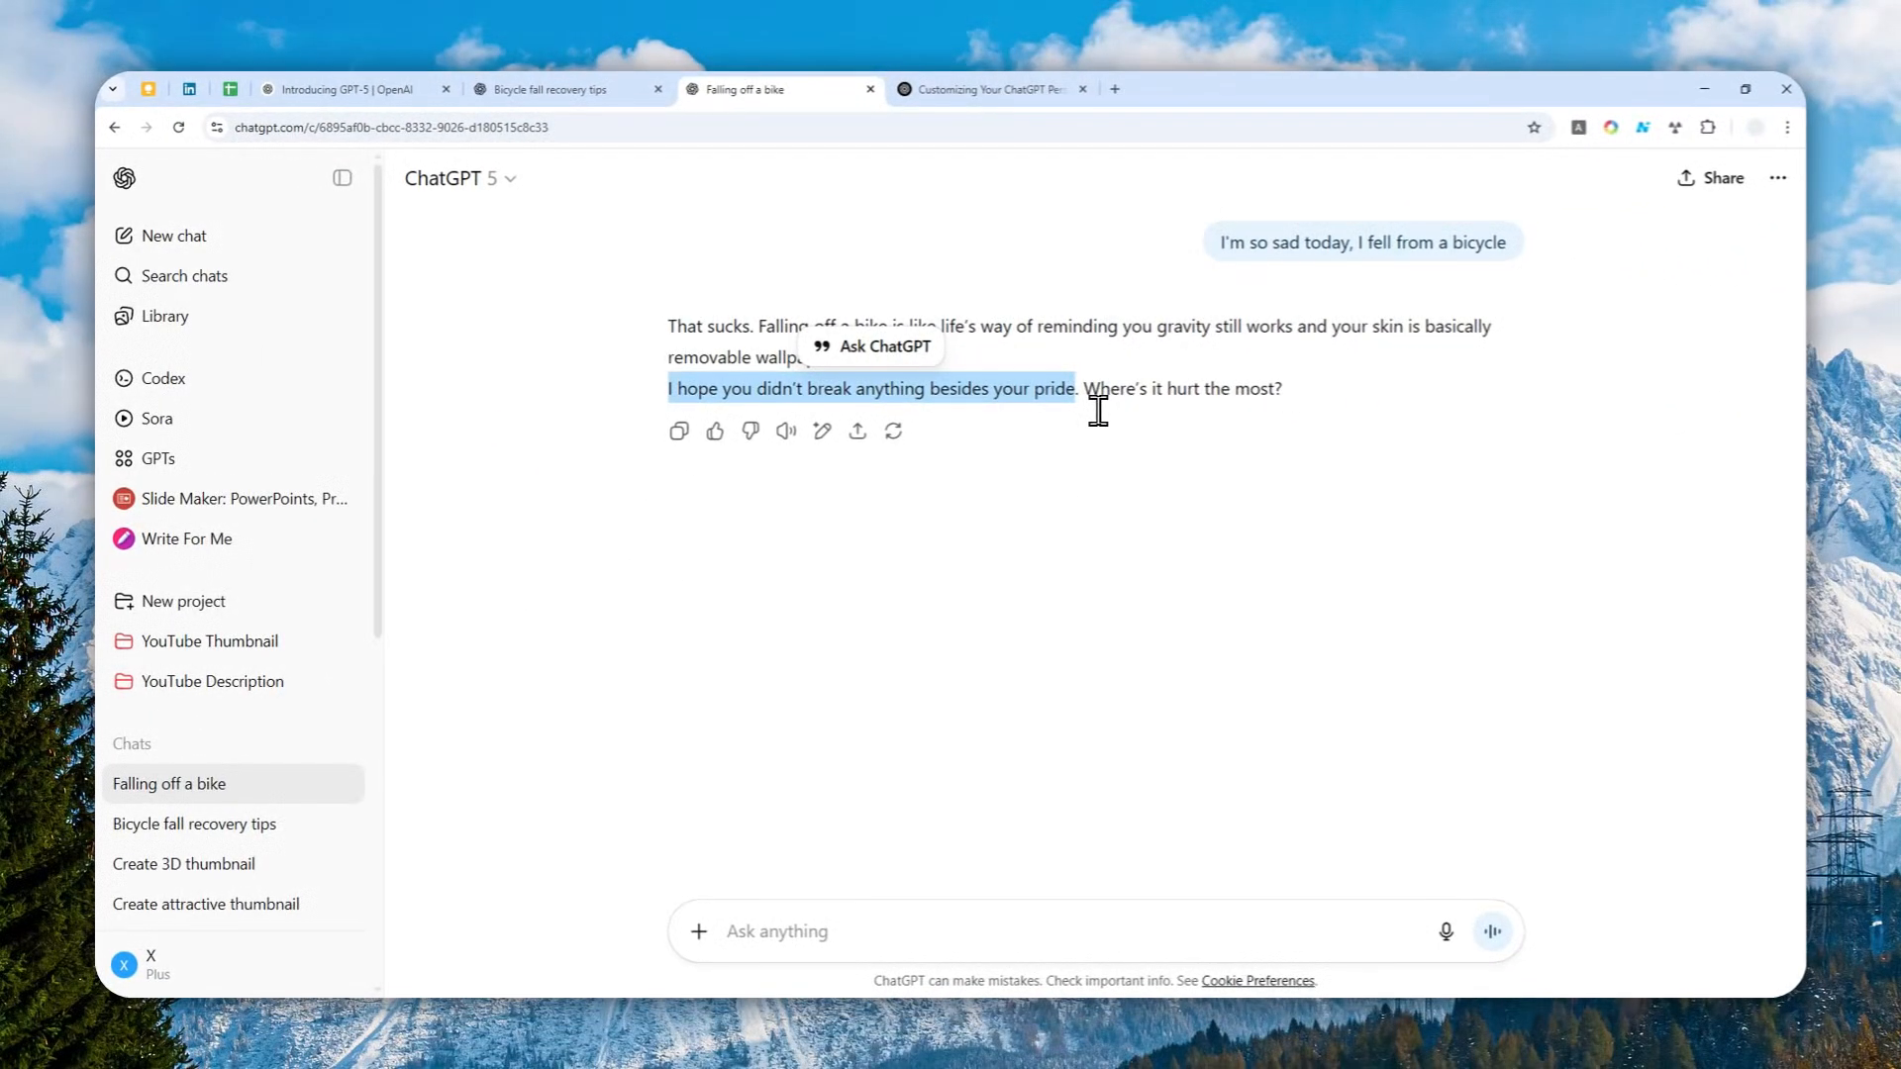
left_click(557, 89)
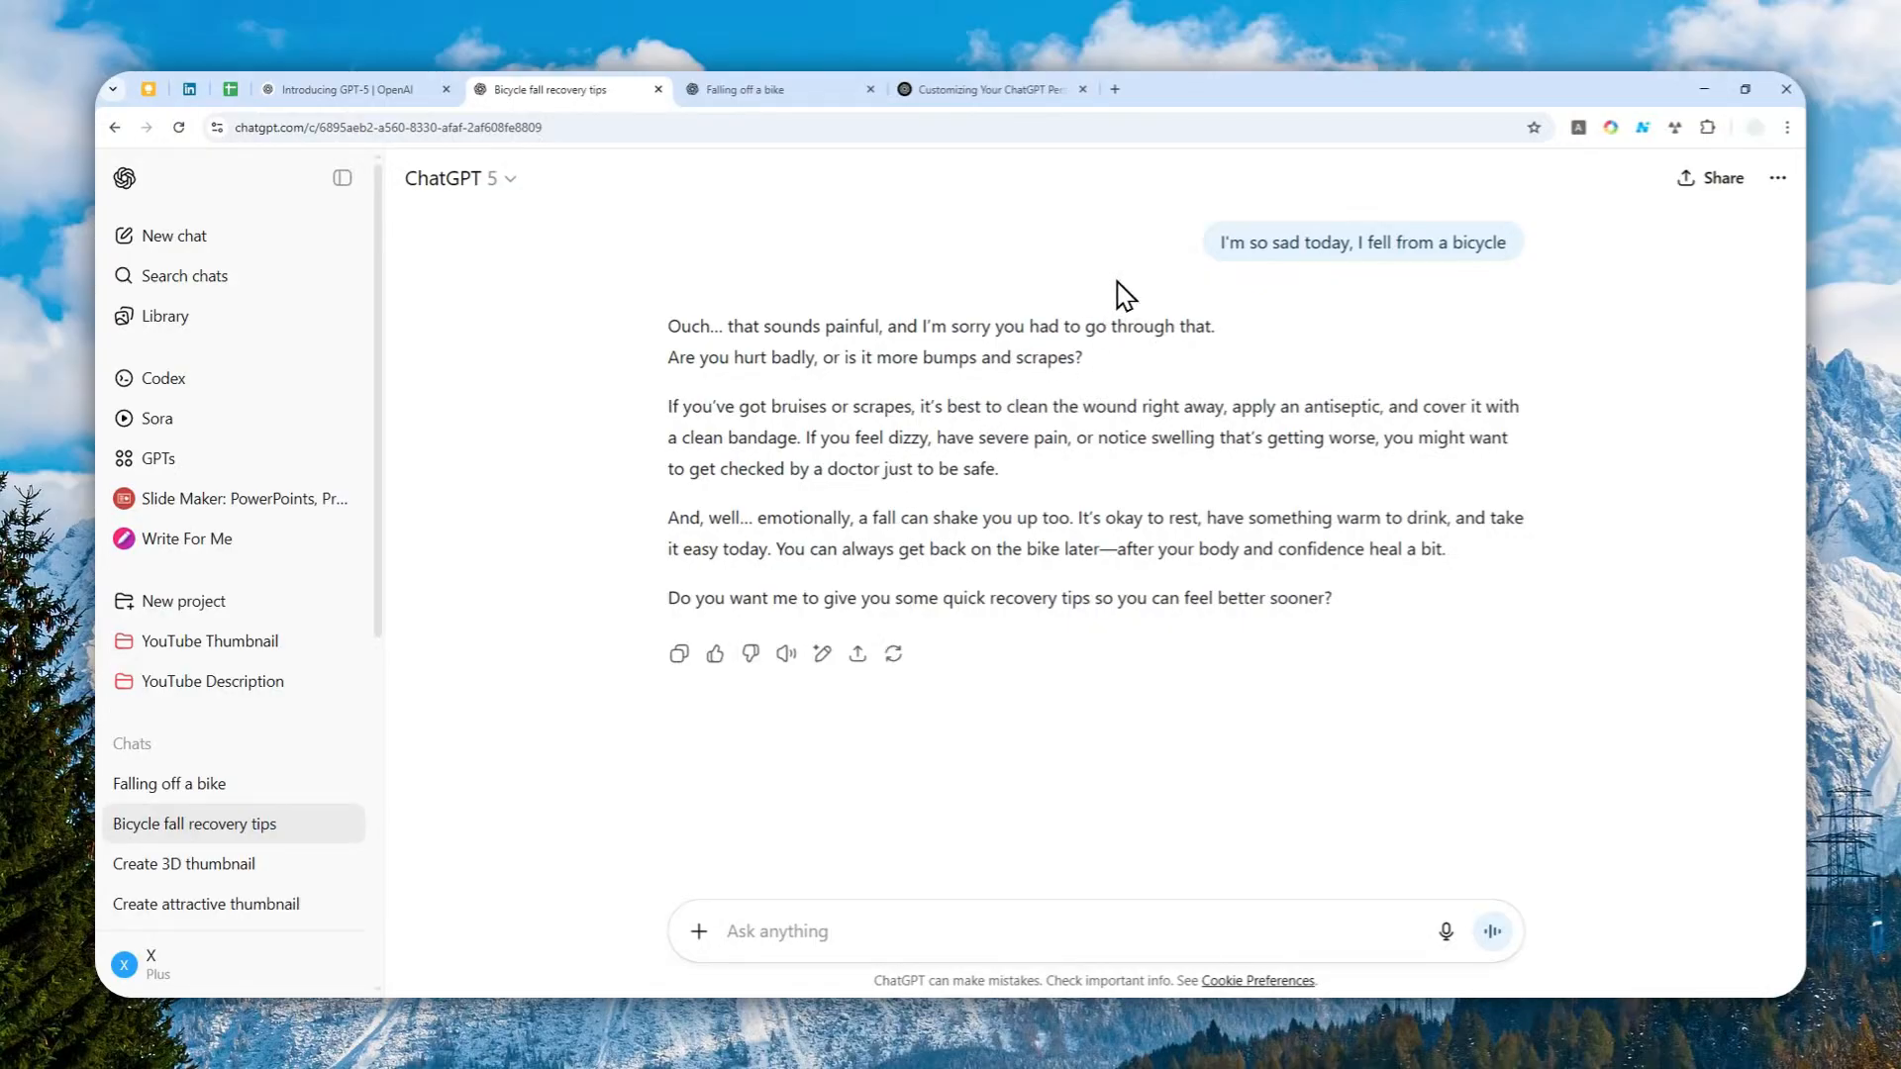
Load chatgpt.com in a new tab and reach the Customize ChatGPT personality list via Settings > Personalization.
left_click(1115, 90)
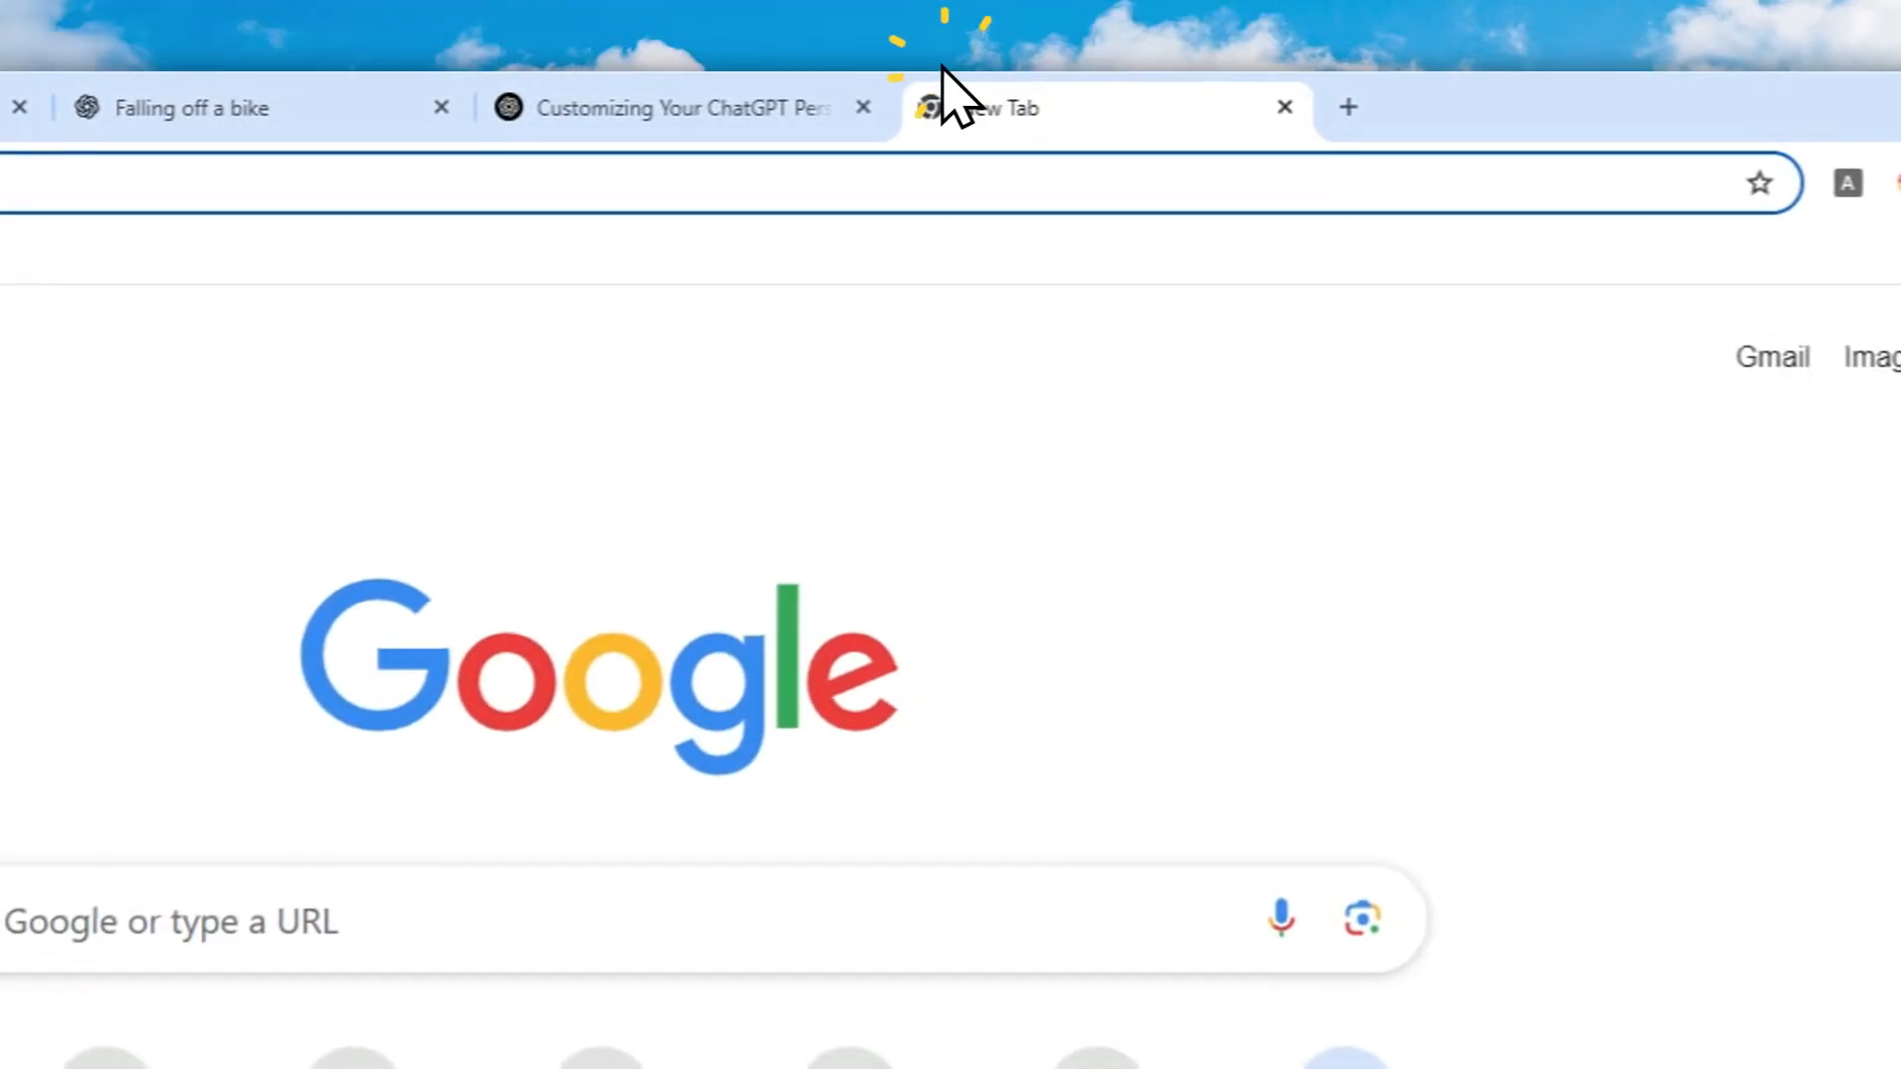
type("chatgpt.com")
key("Return")
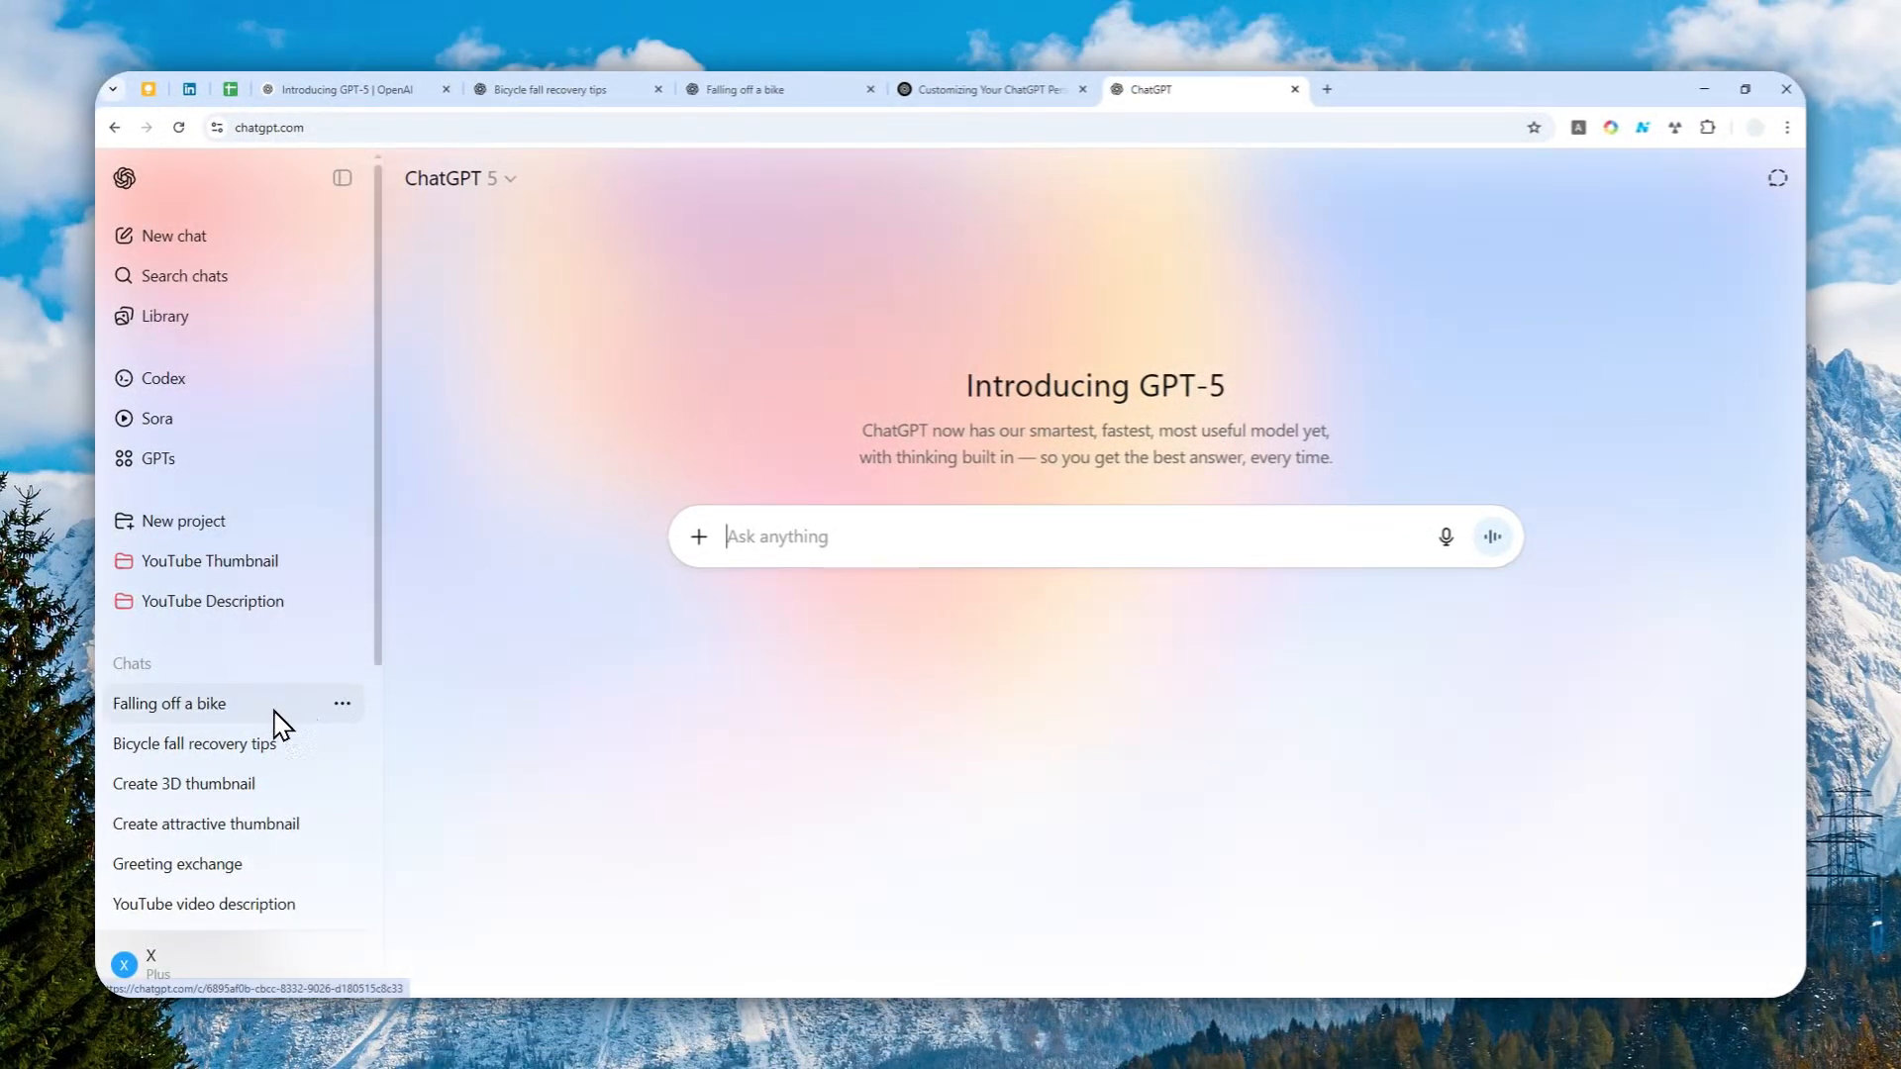
left_click(145, 946)
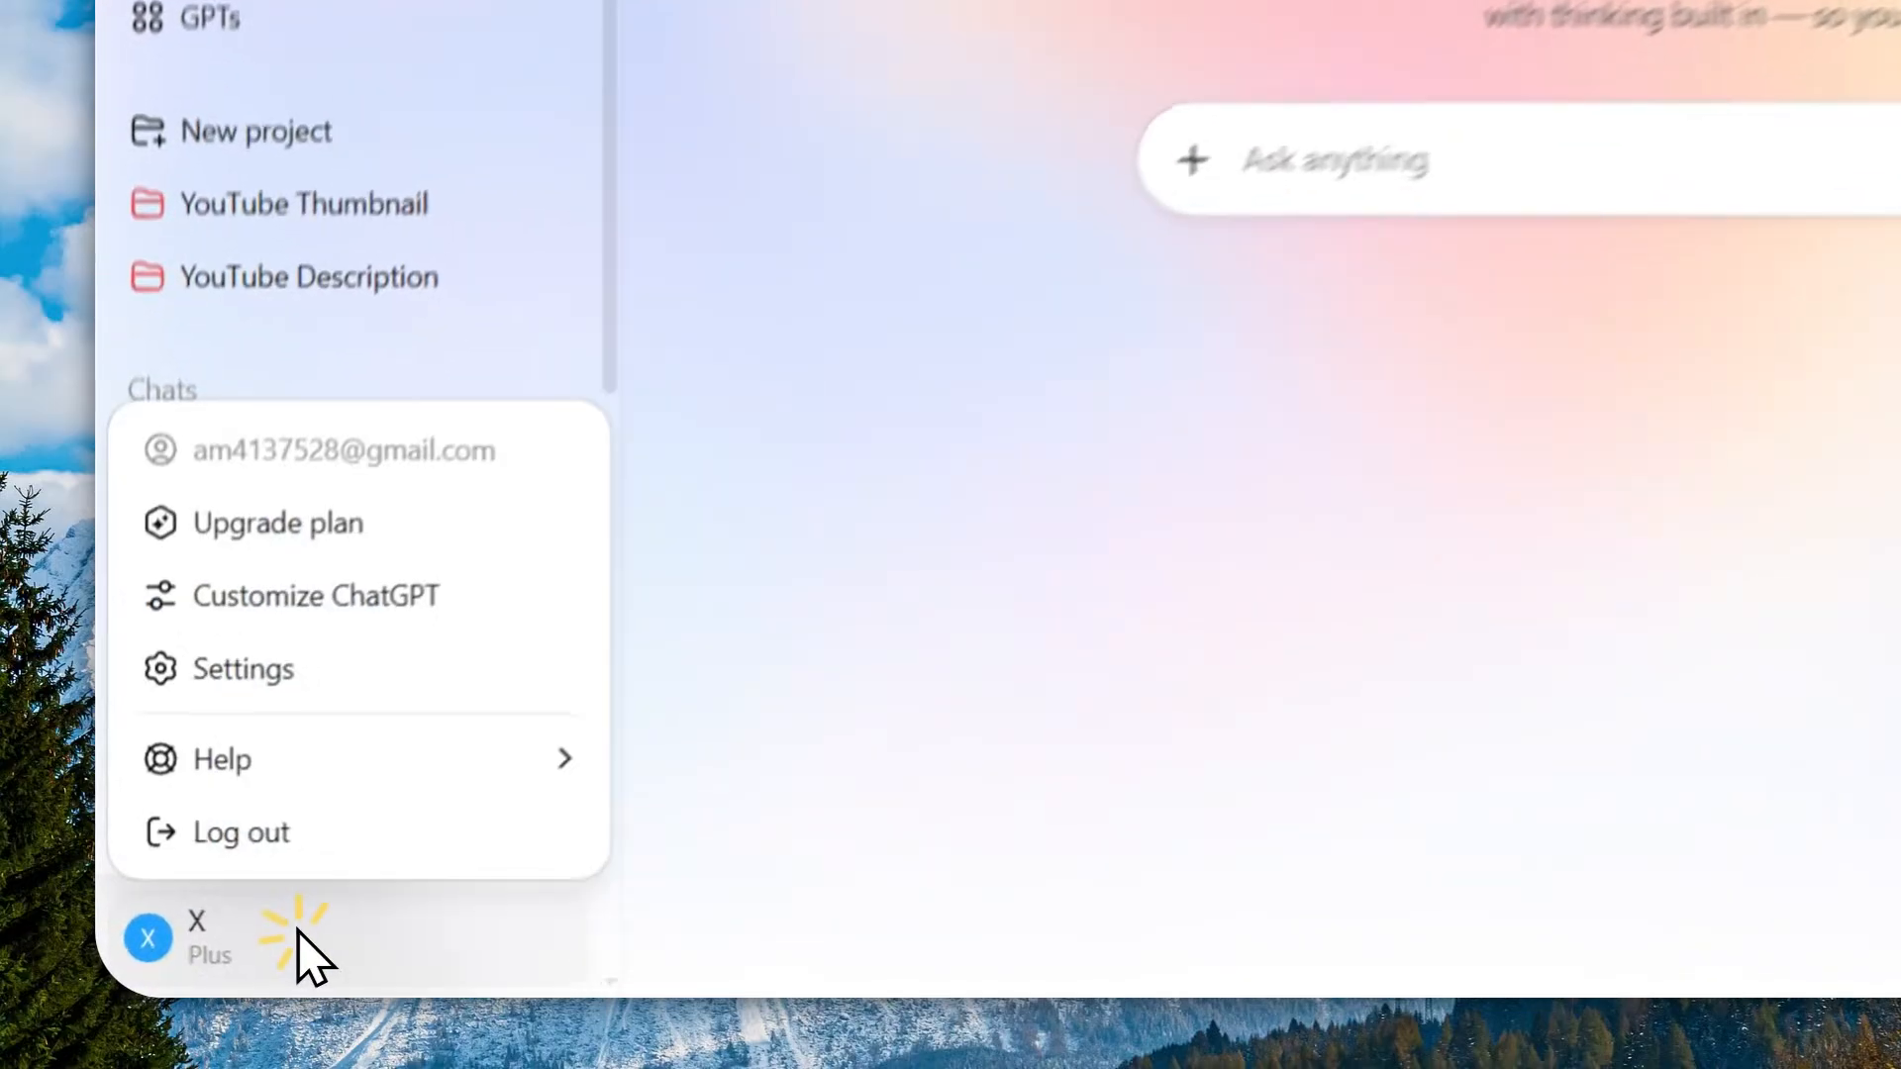
key("Escape")
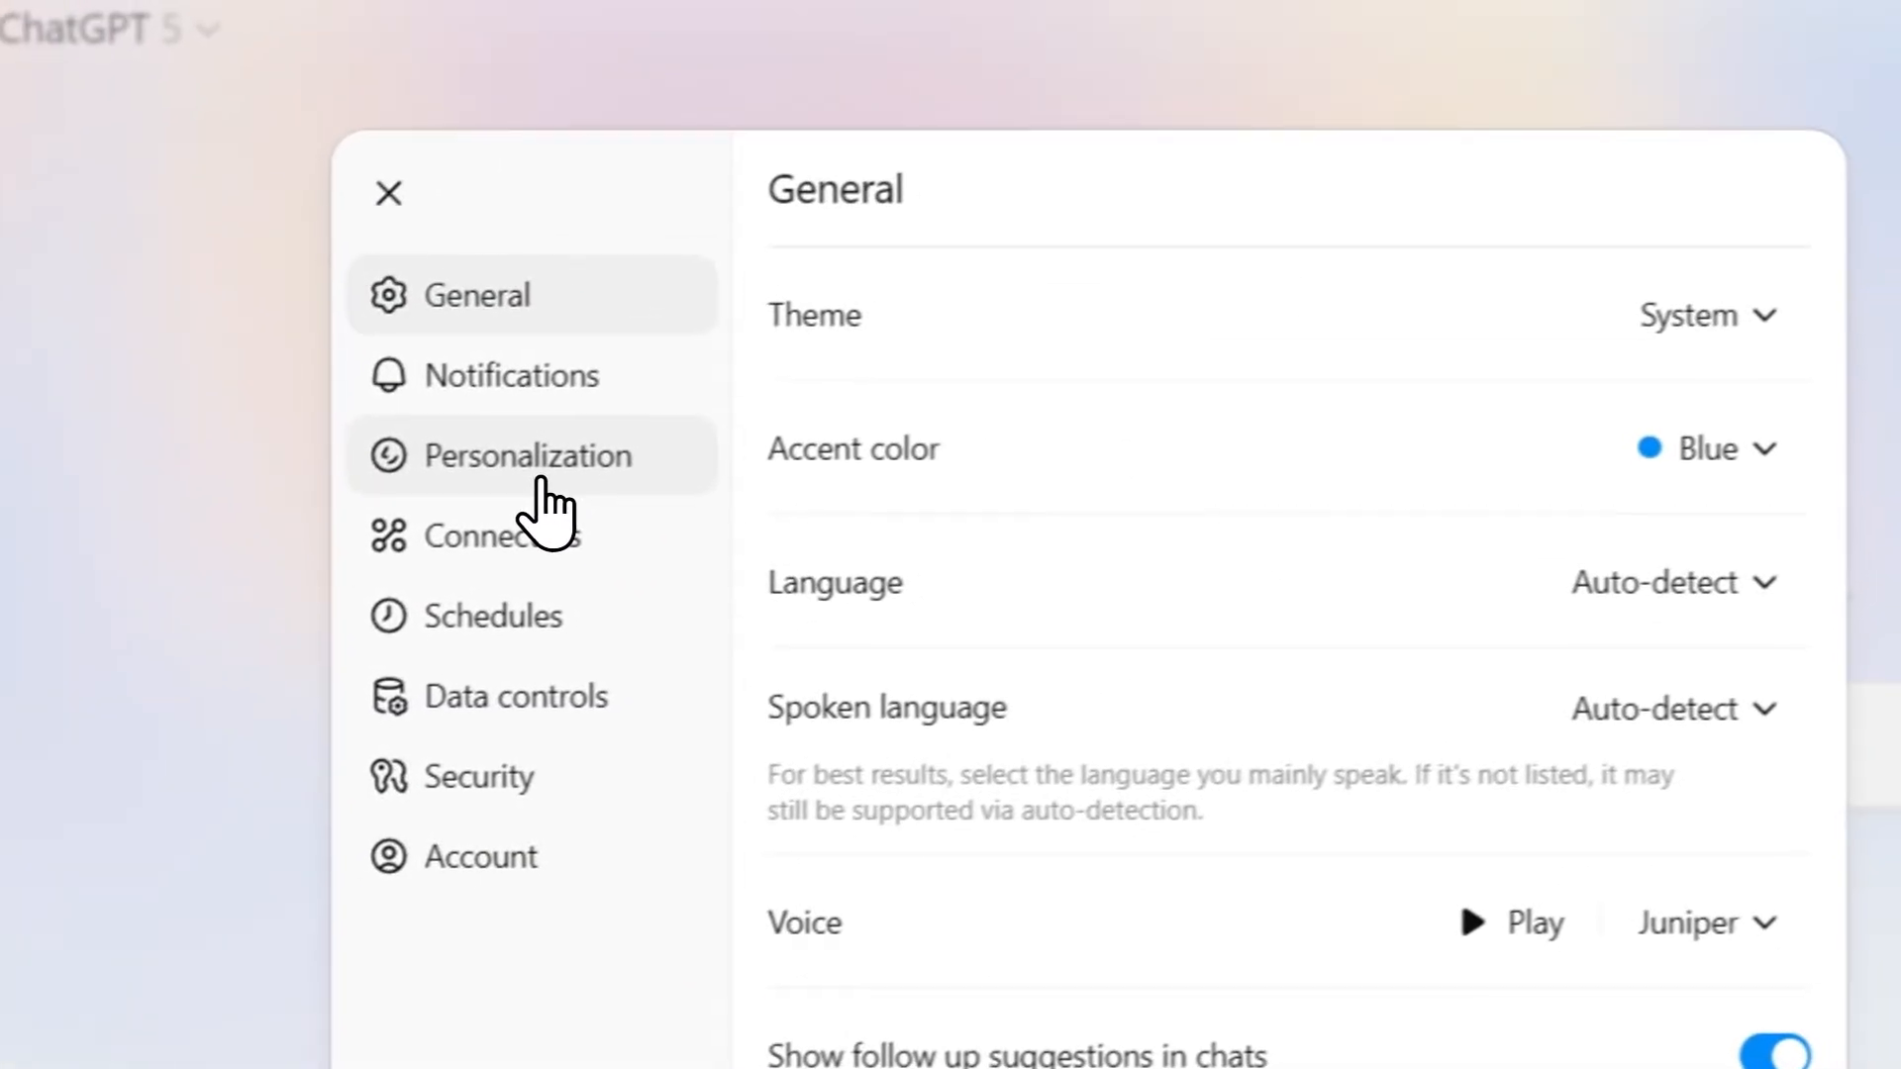
left_click(512, 472)
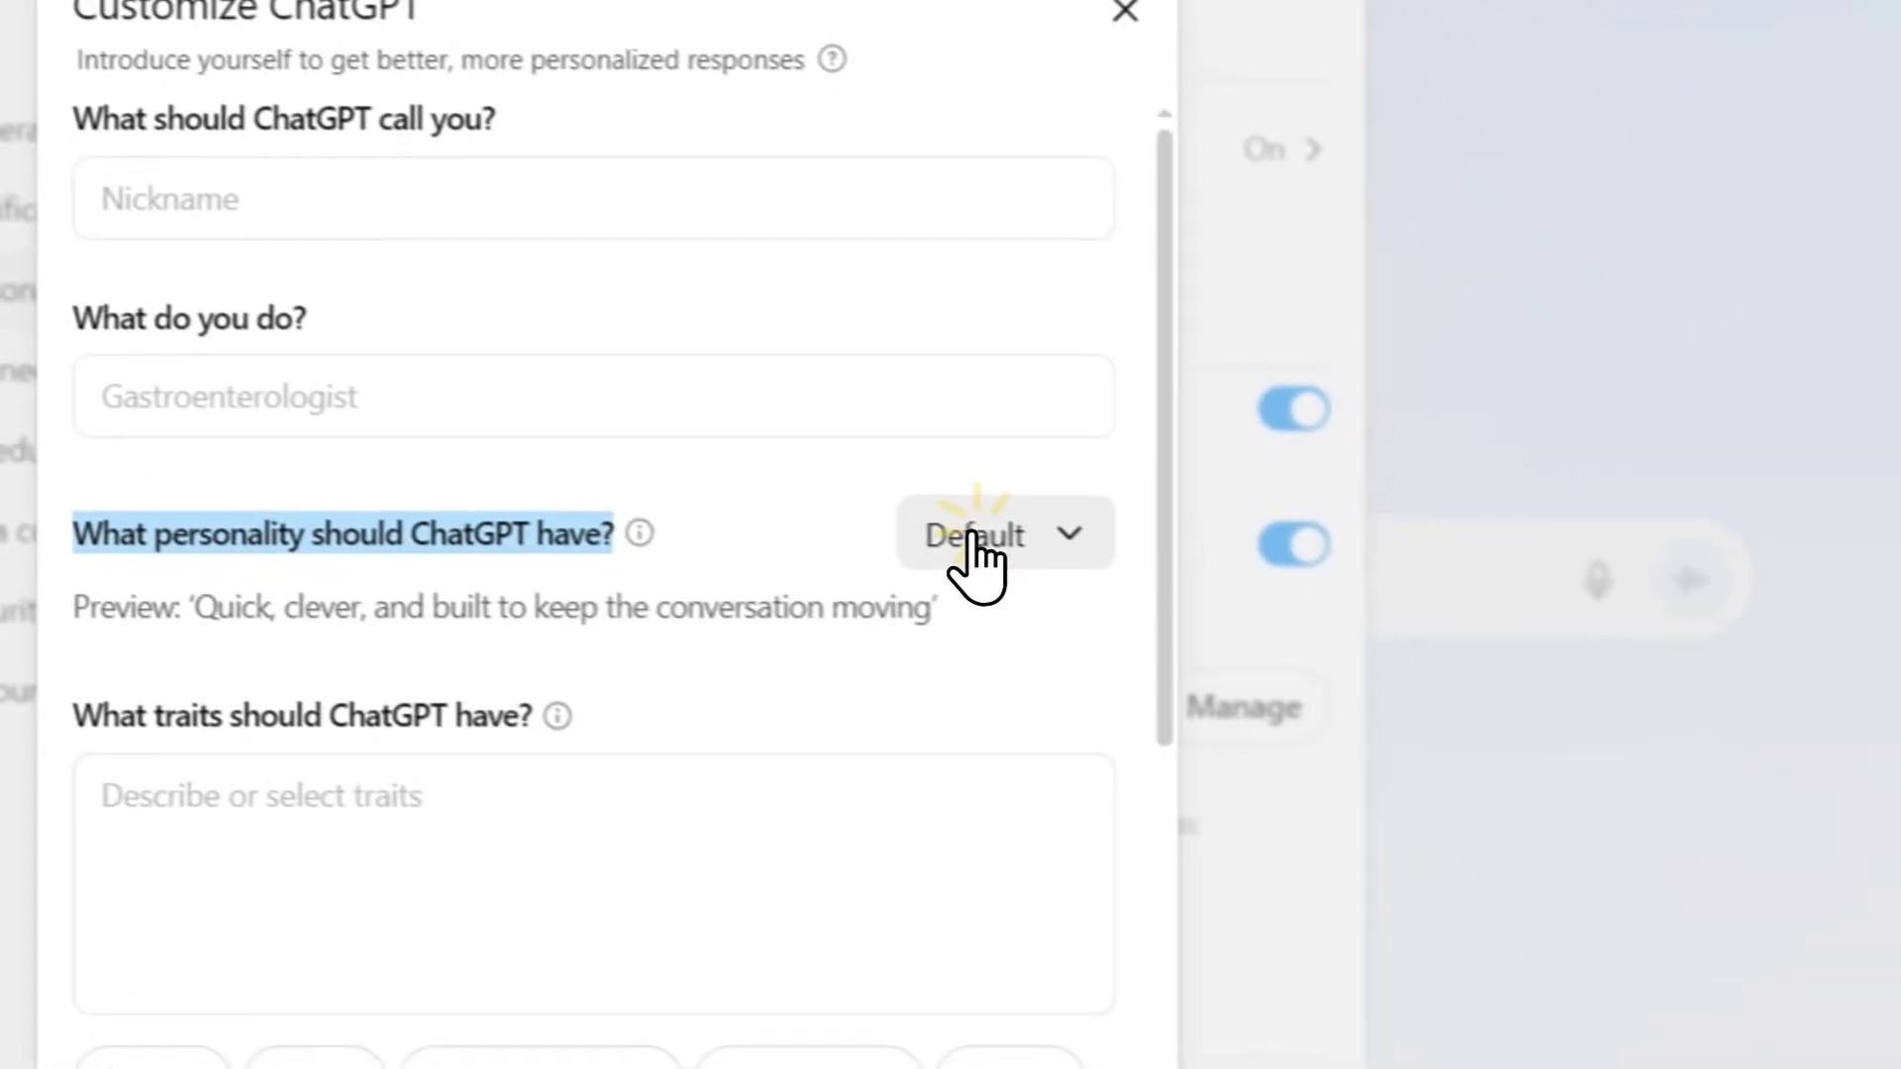
left_click(1434, 714)
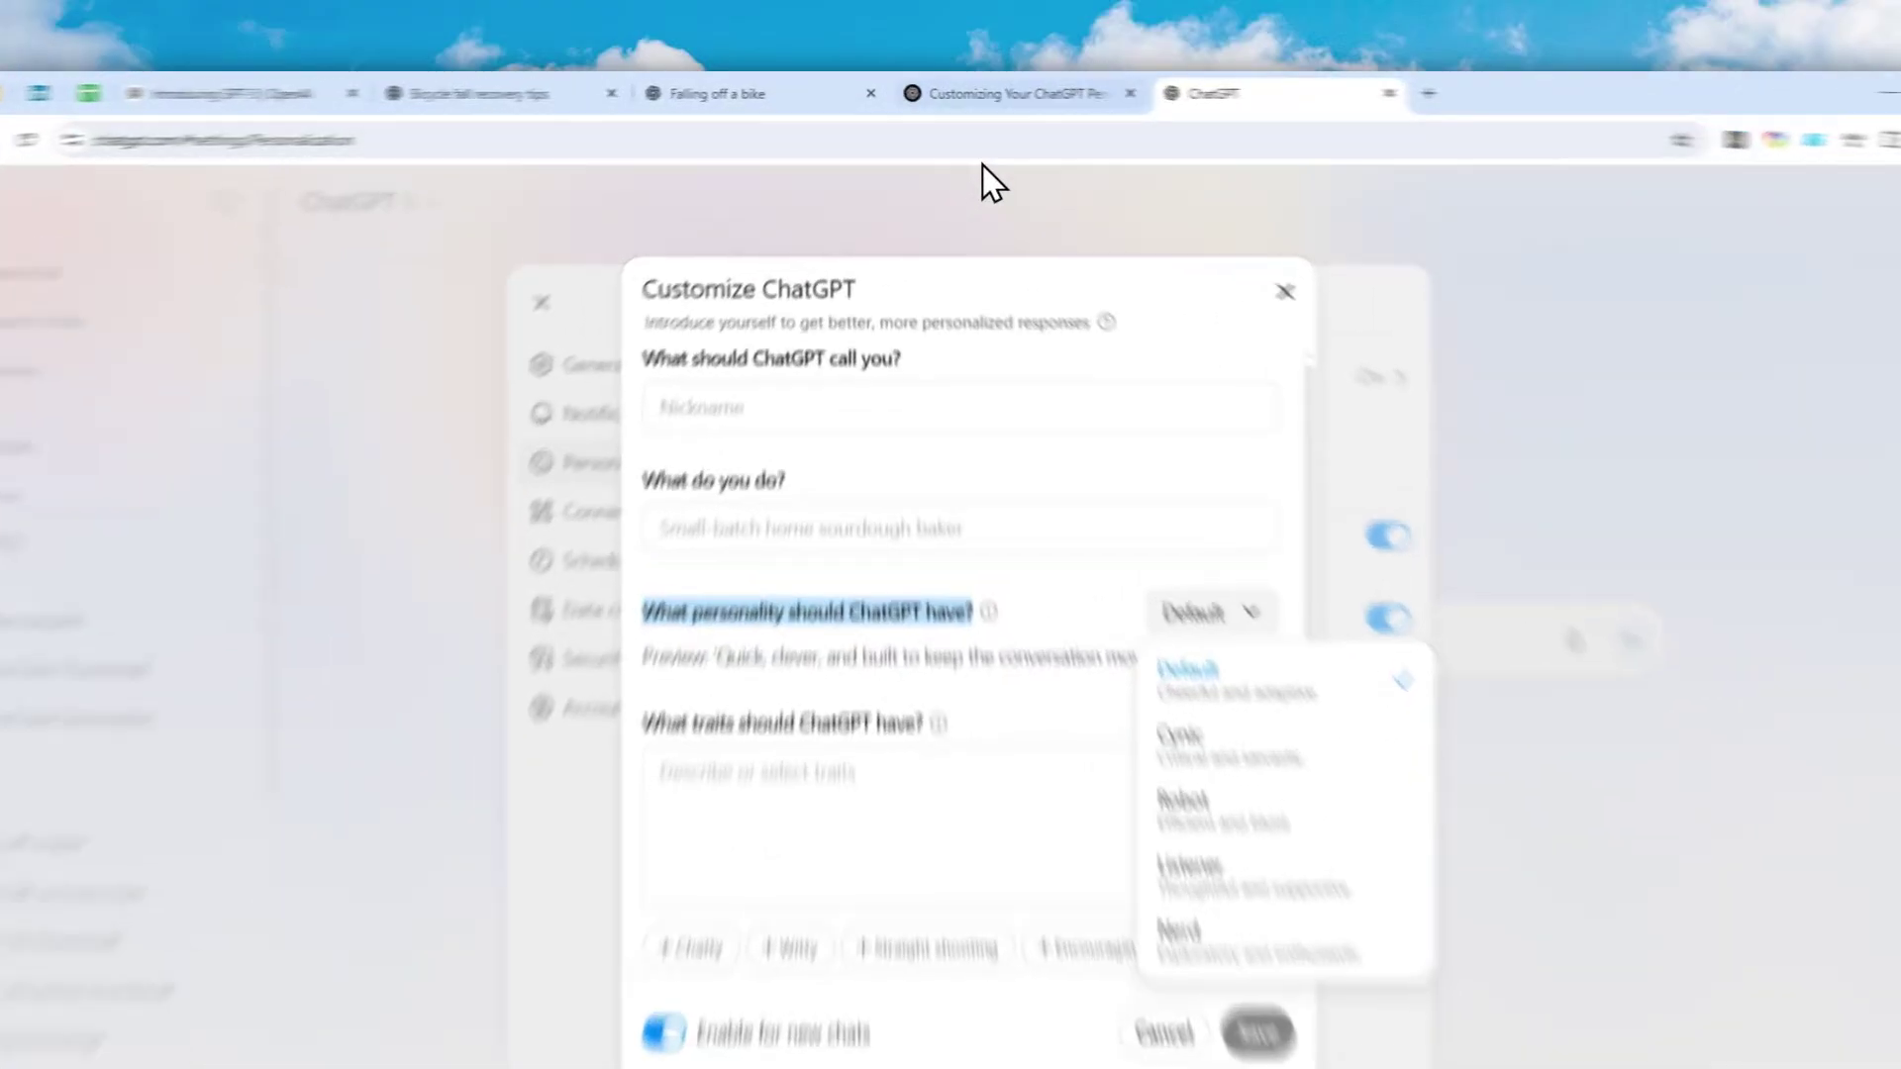
left_click(988, 90)
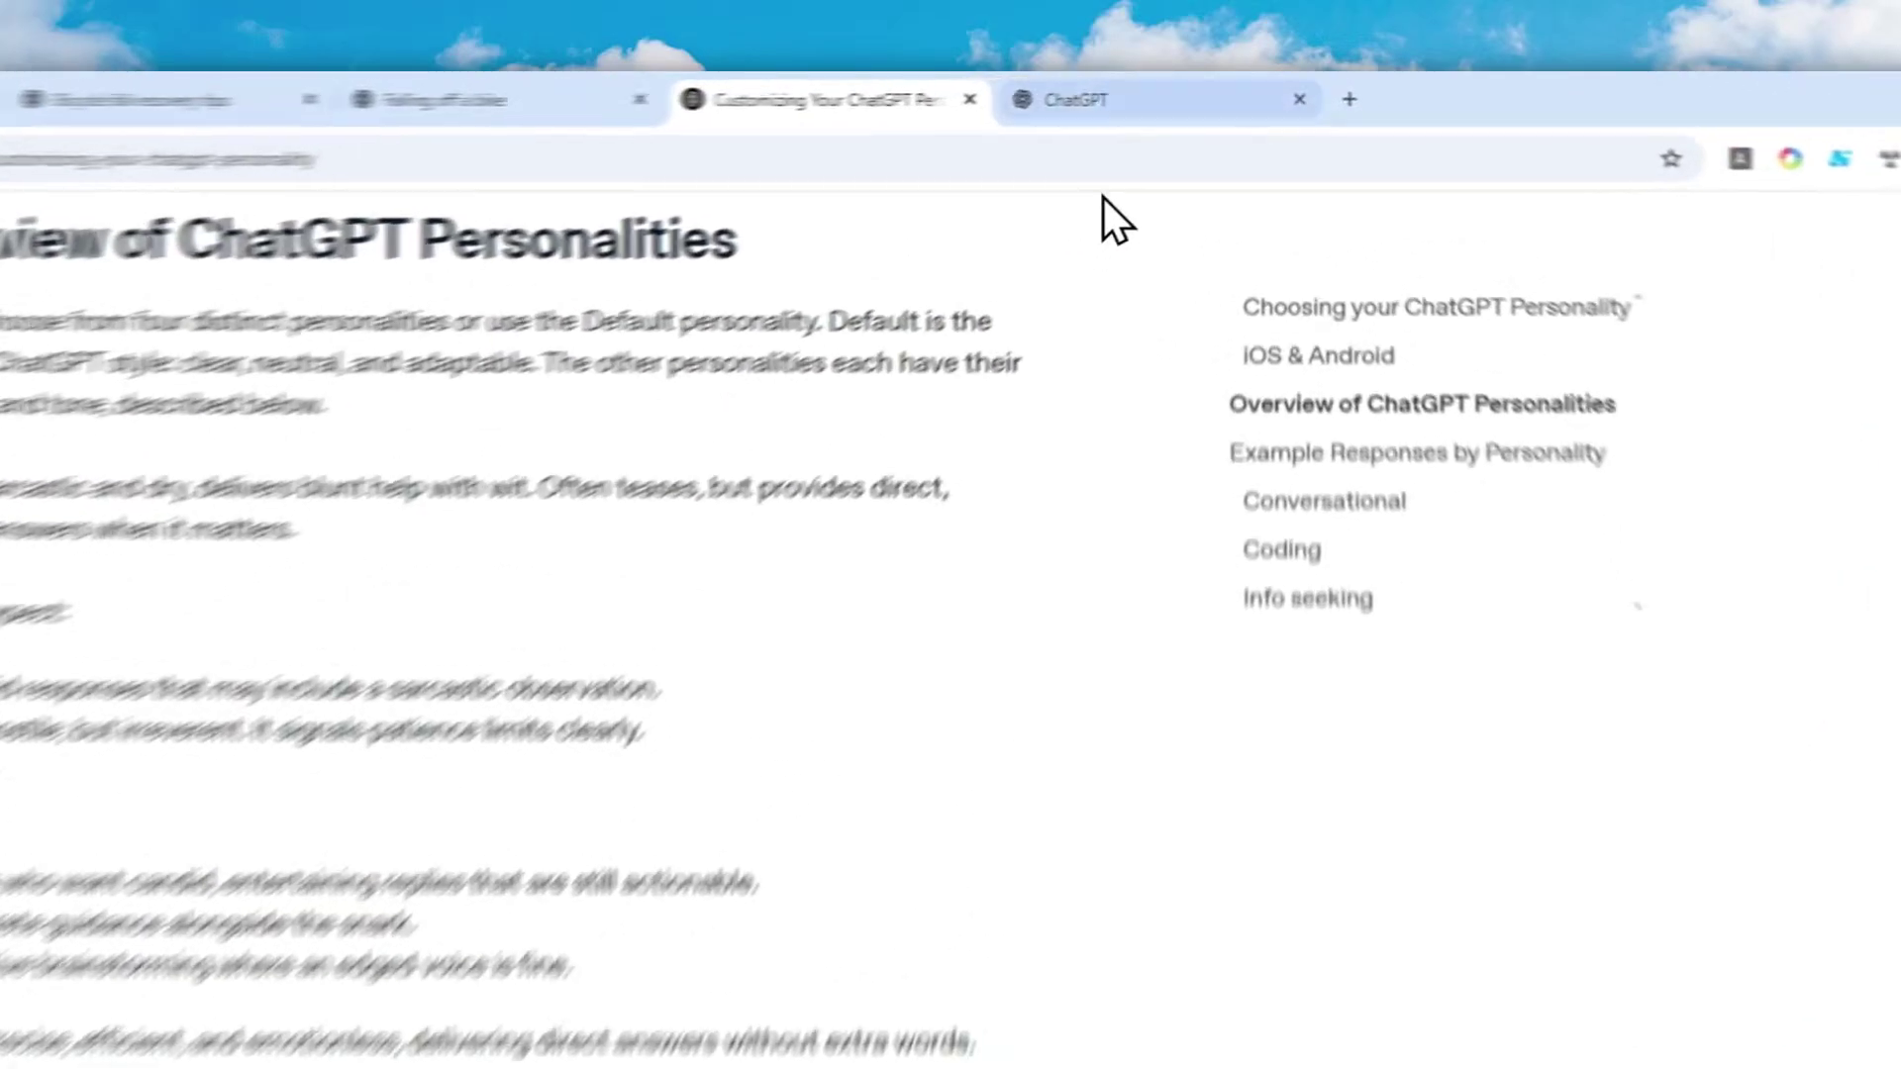
Return from the Help Center article to the Customize ChatGPT dialog tab.
left_click(1152, 89)
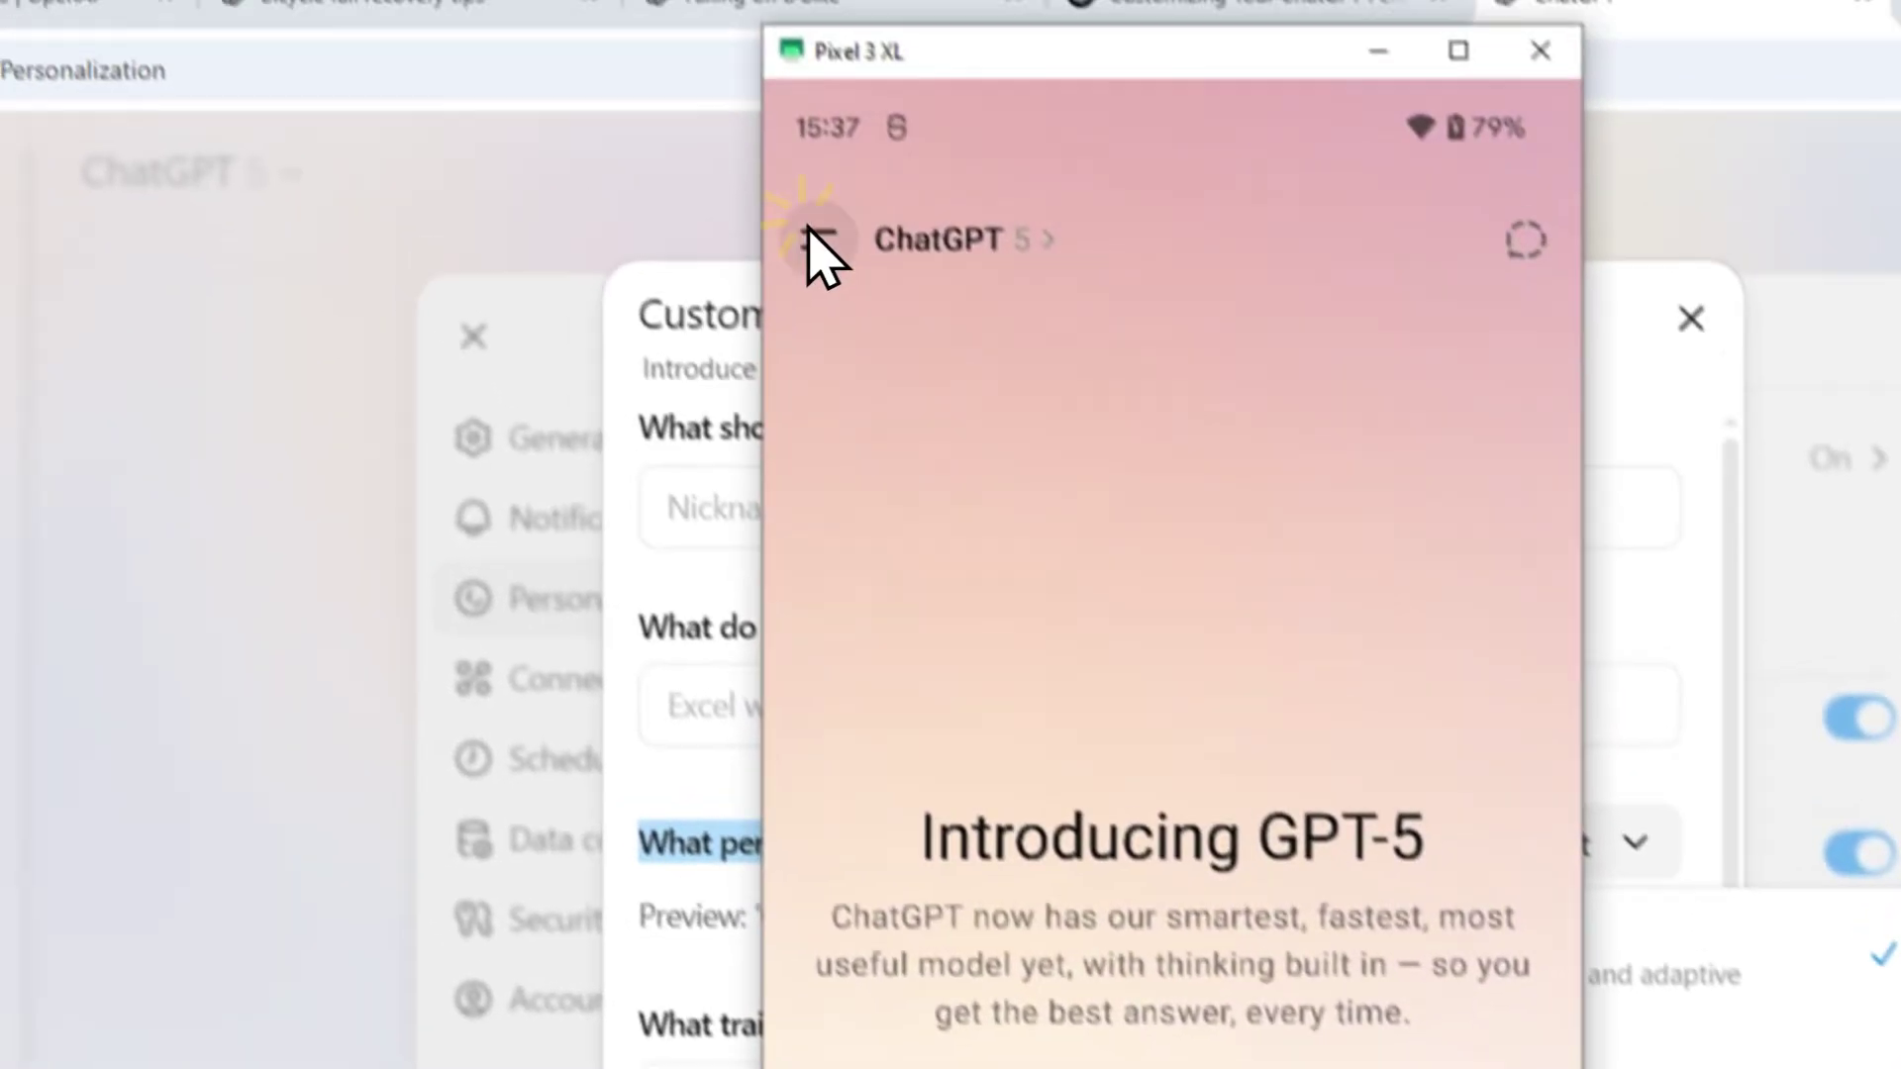
Navigate the Android app's drawer > account > Personalization > Custom Instructions to its personality list.
left_click(839, 283)
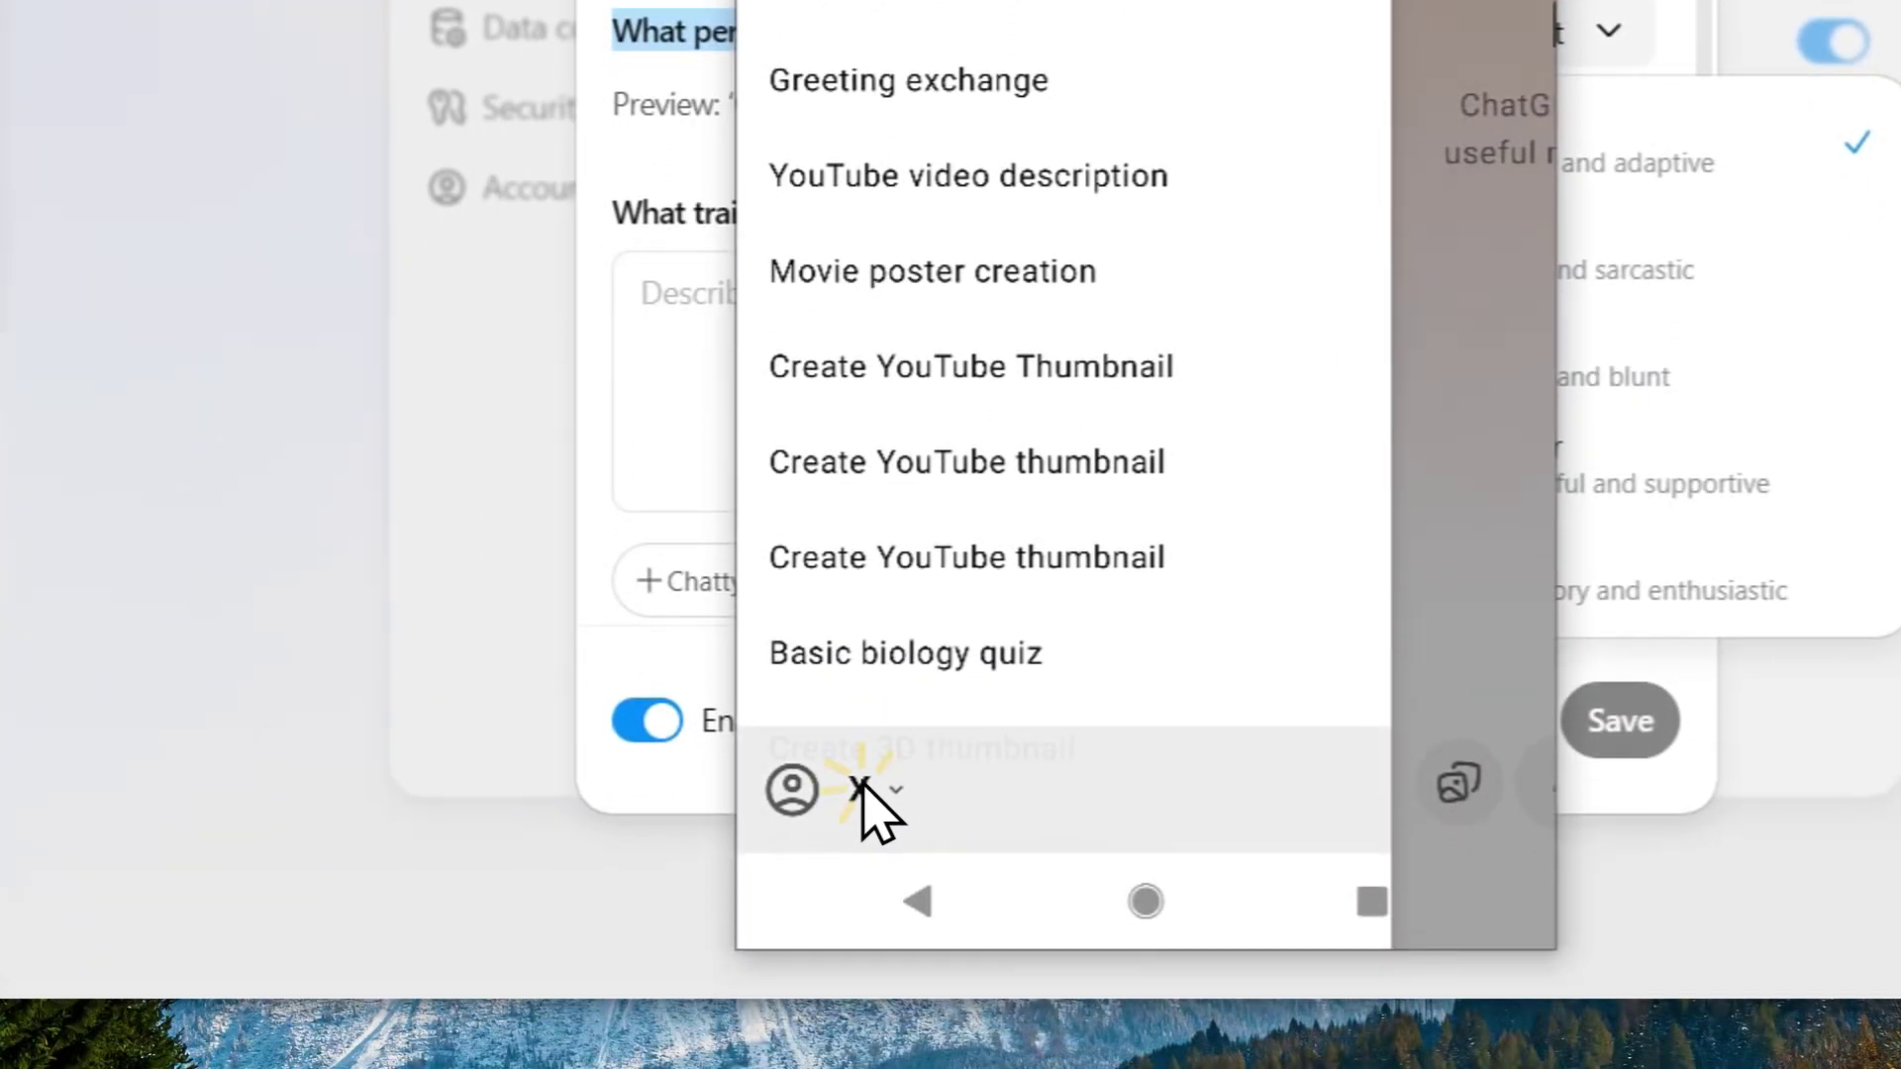
left_click(868, 802)
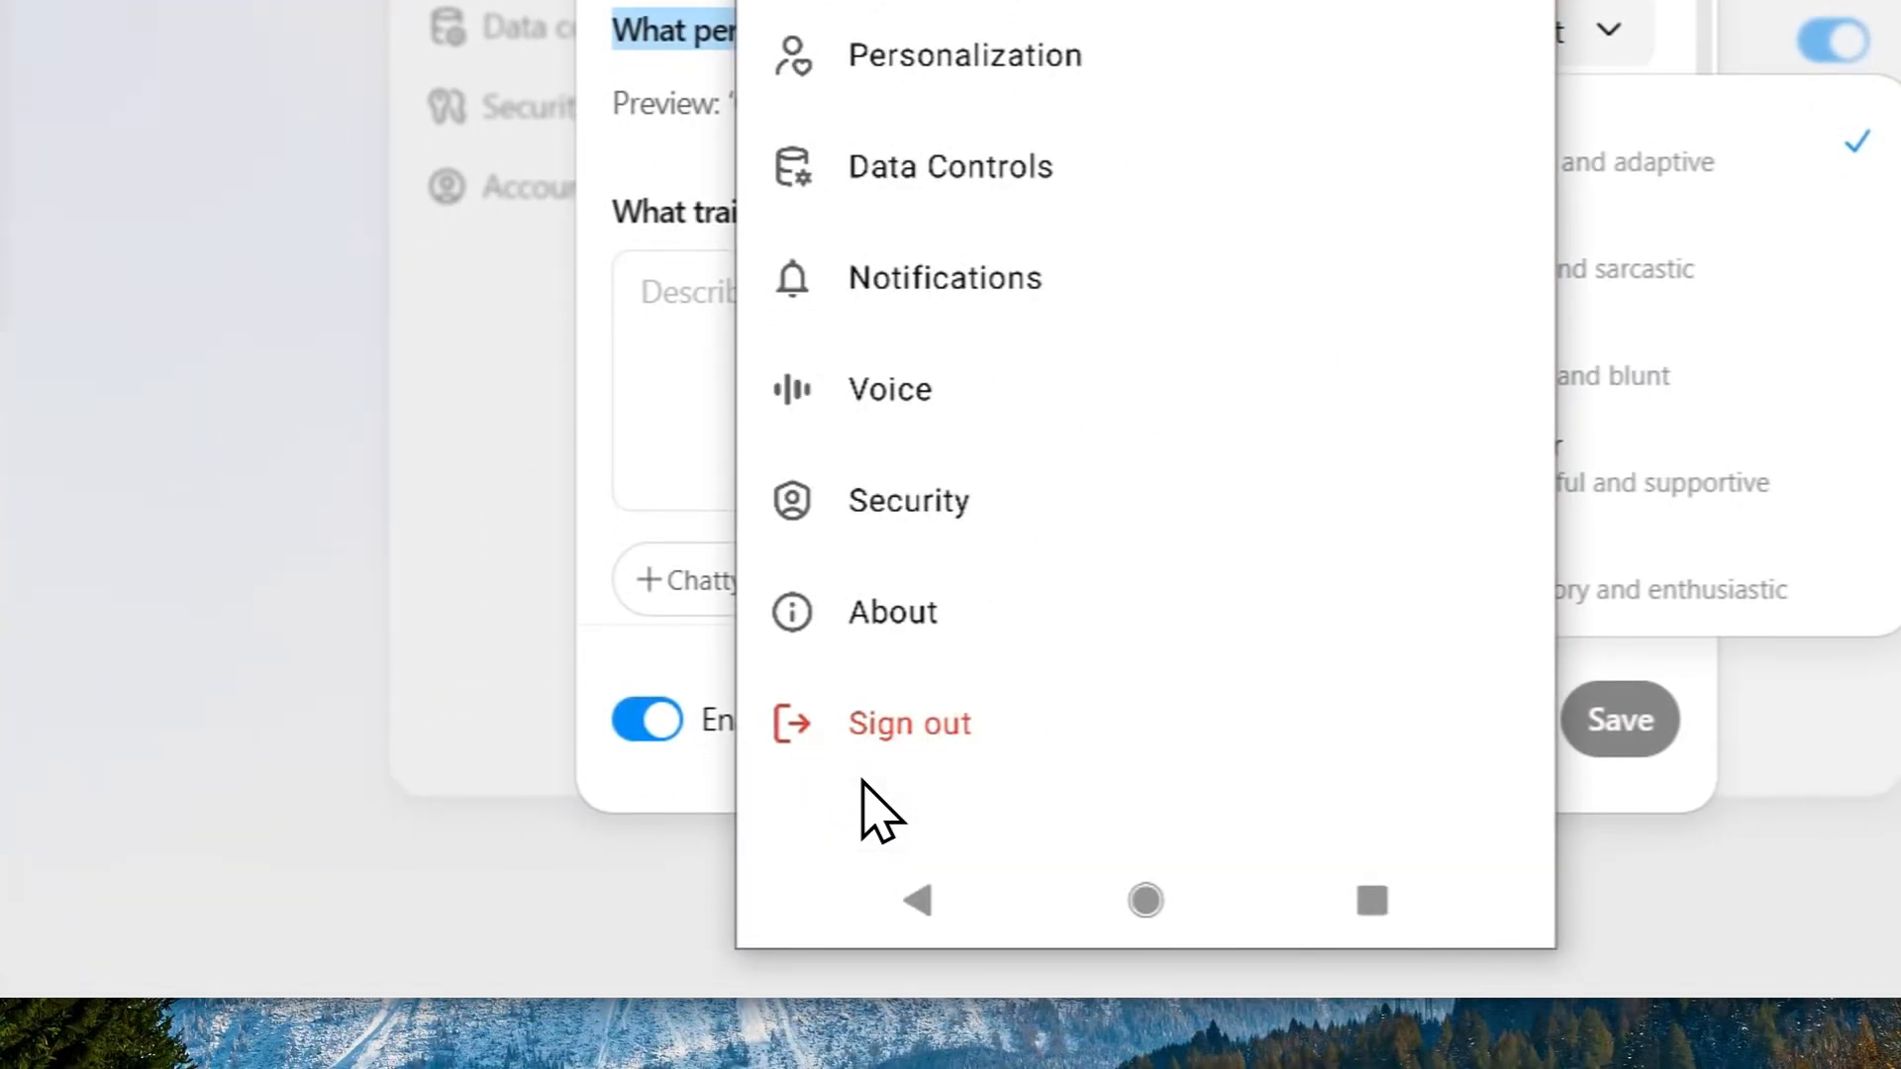
left_click(951, 498)
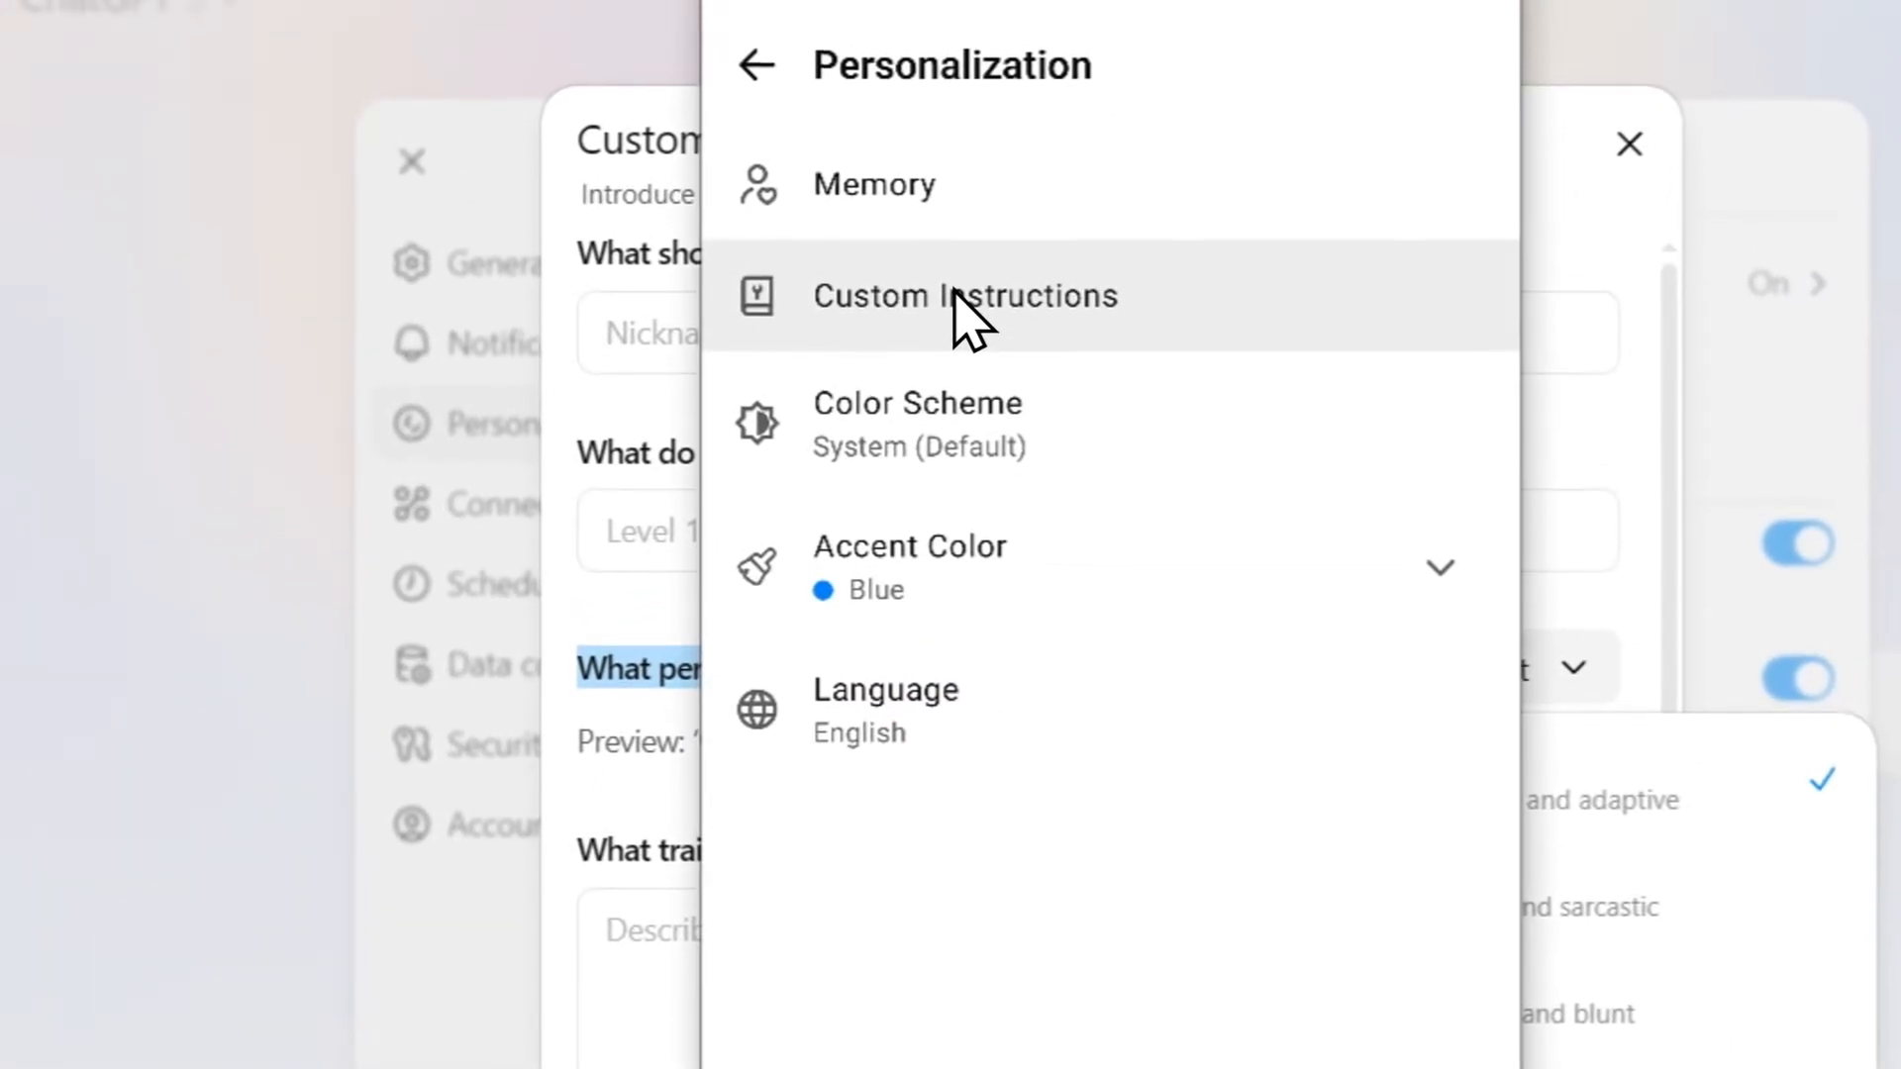
left_click(973, 297)
scroll(973, 454, "down", 2)
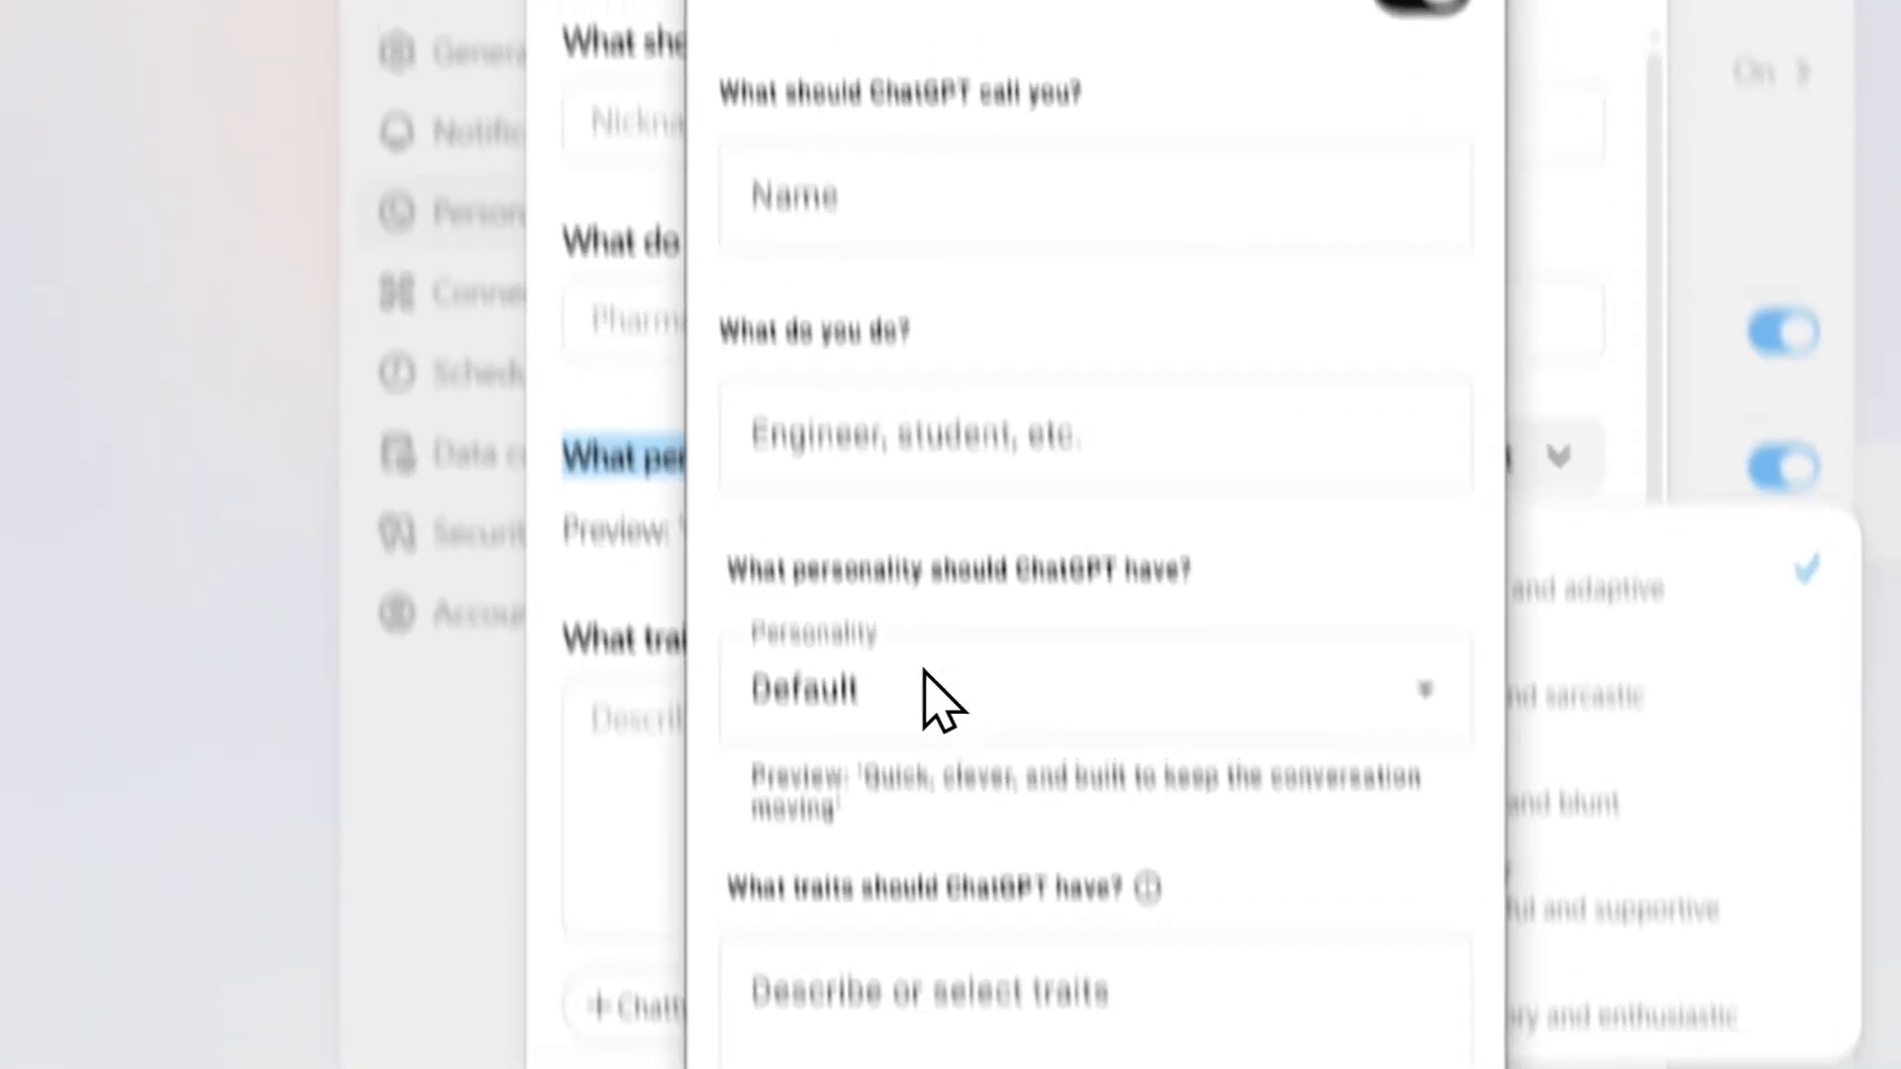
left_click(921, 683)
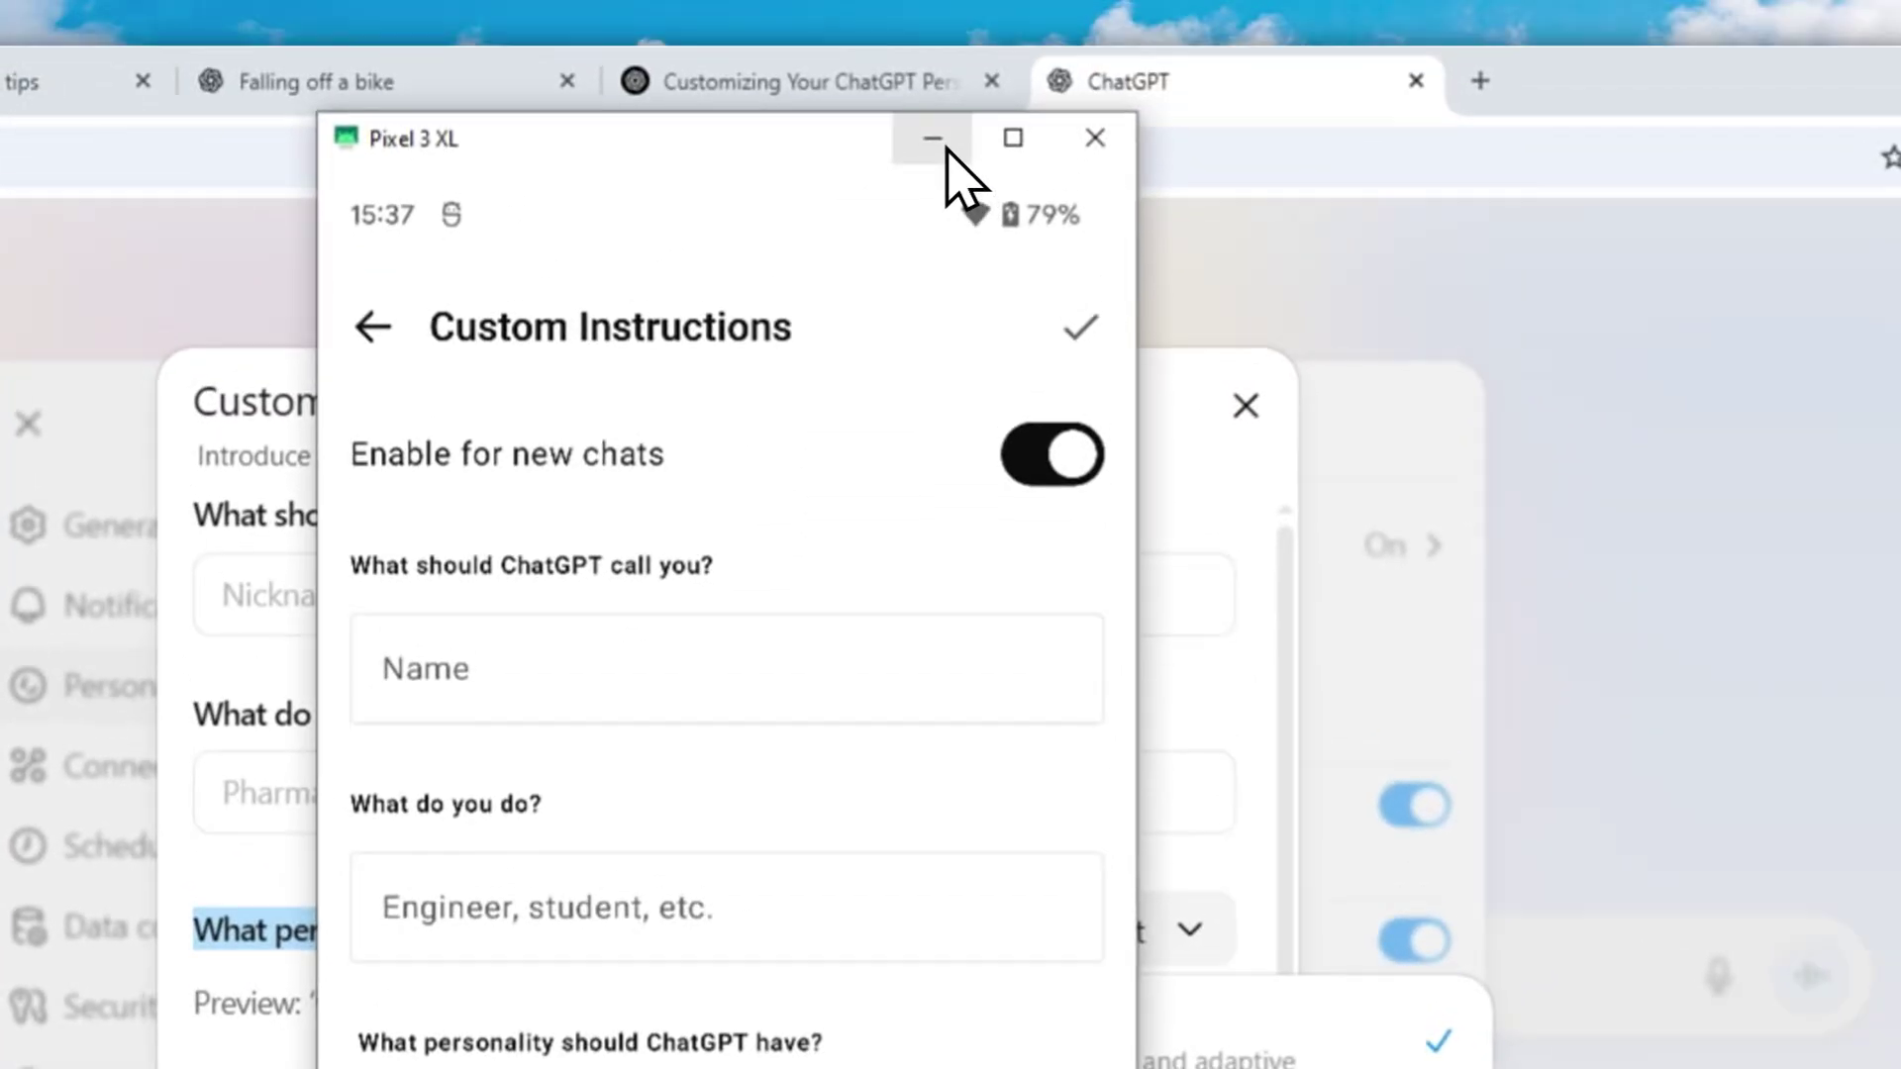
Hide the emulator, choose the Robot personality in Customize ChatGPT and save it.
left_click(950, 148)
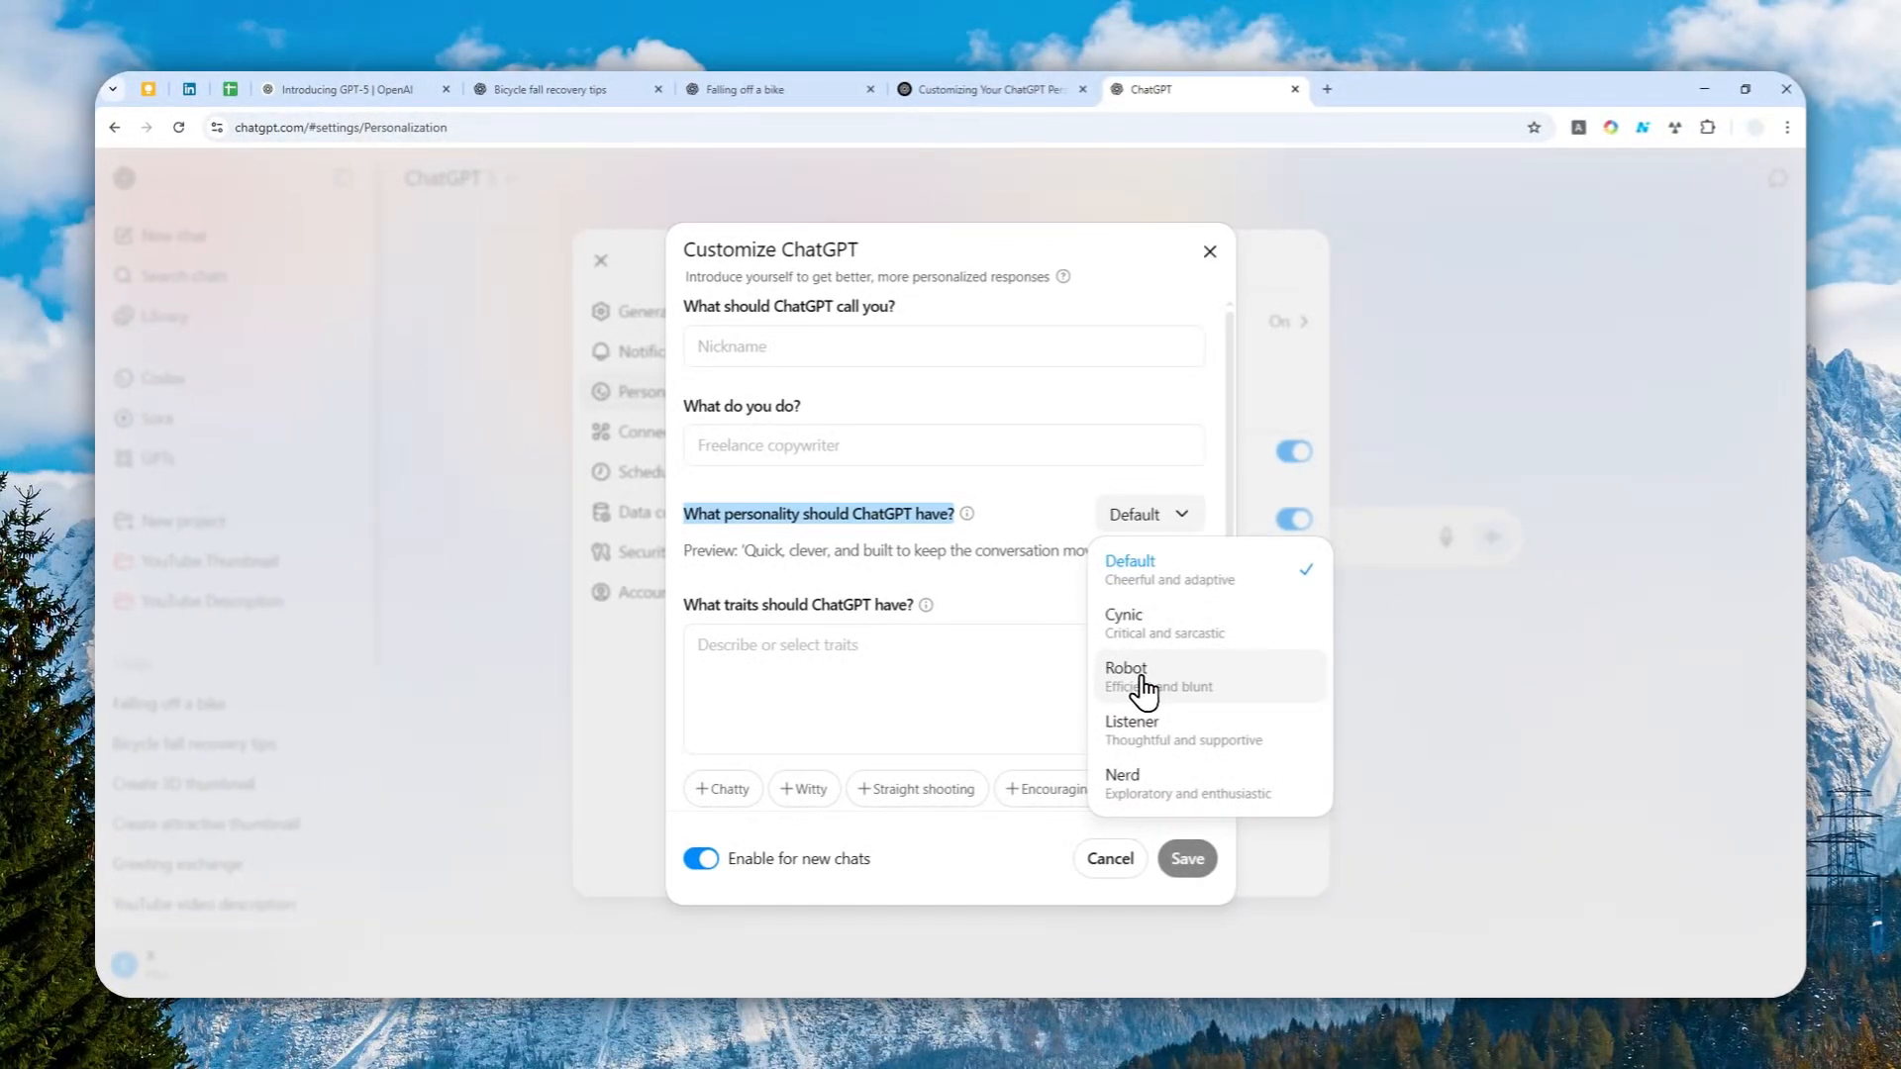
left_click(1152, 676)
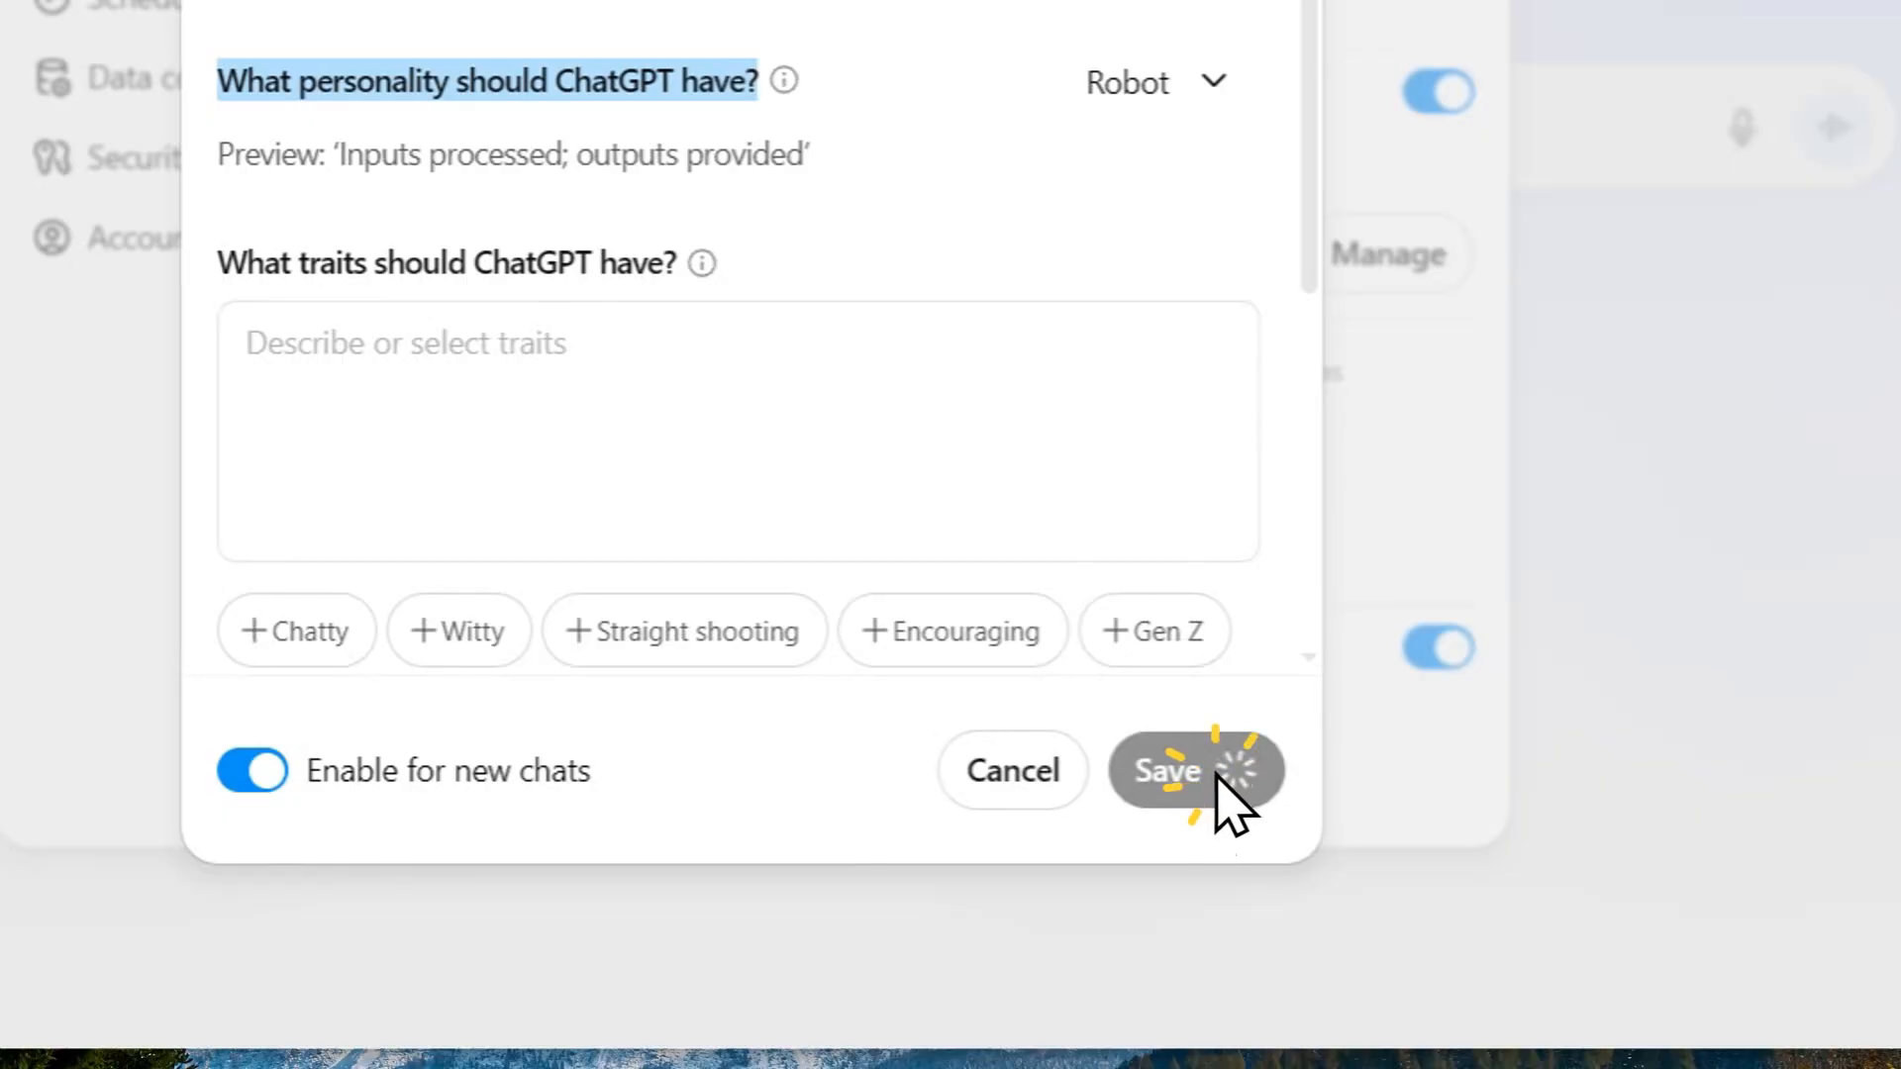
left_click(1197, 771)
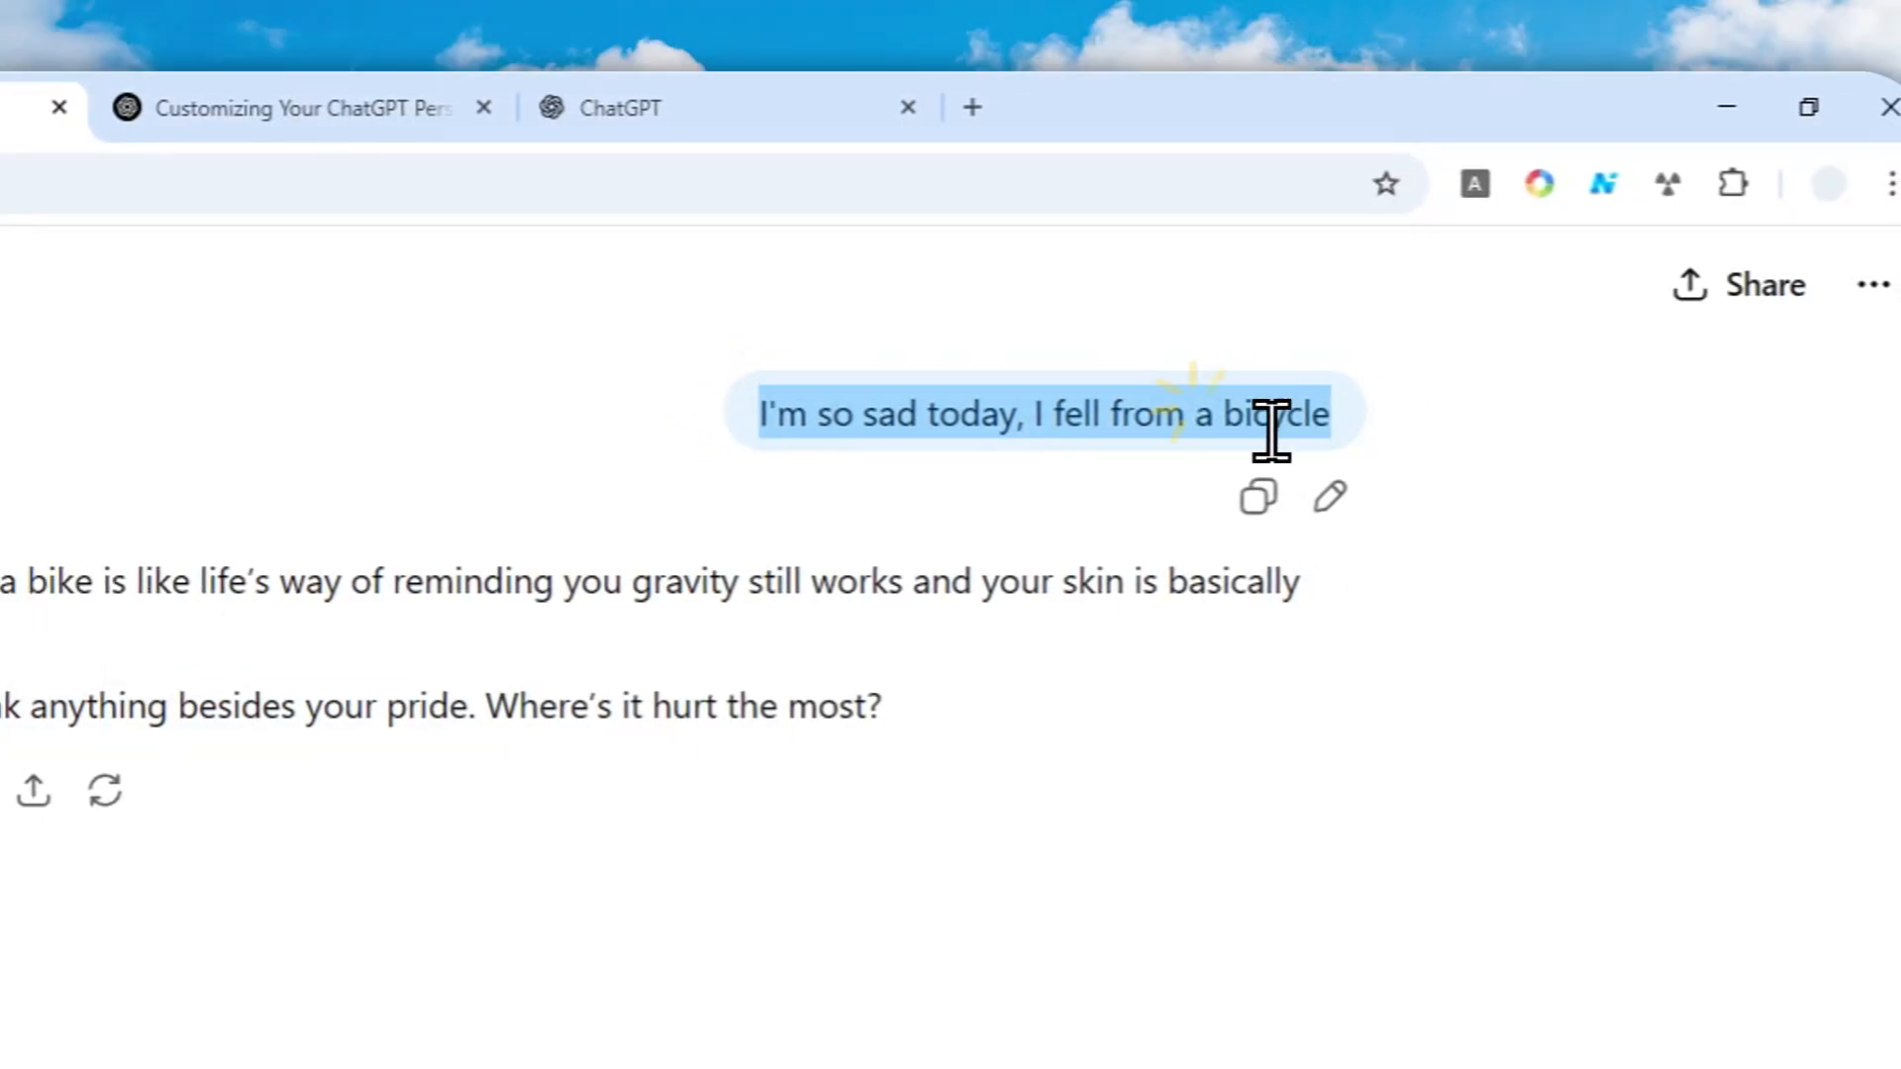
Copy the bicycle-fall message into a new chat for a Robot reply, then revisit 'Bicycle fall recovery tips'.
right_click(1267, 430)
left_click(1255, 463)
left_click(622, 108)
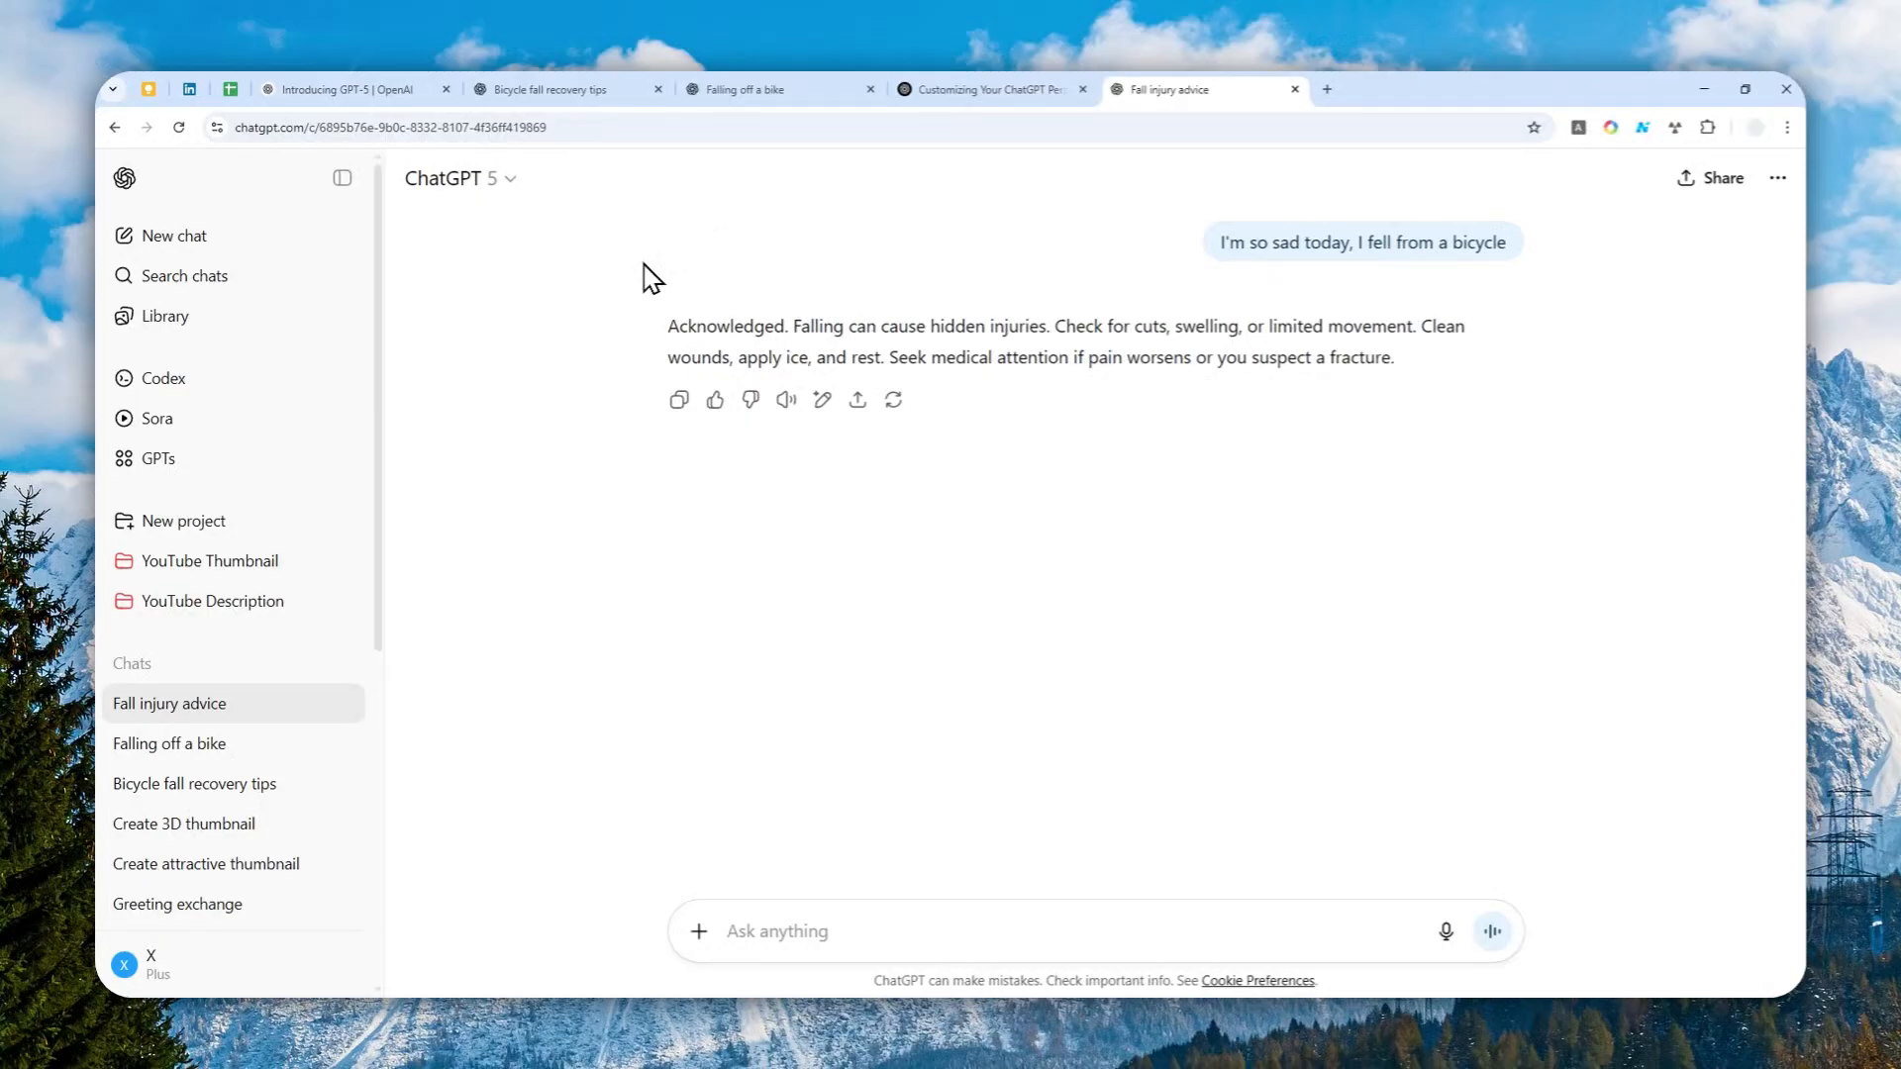
left_click(564, 89)
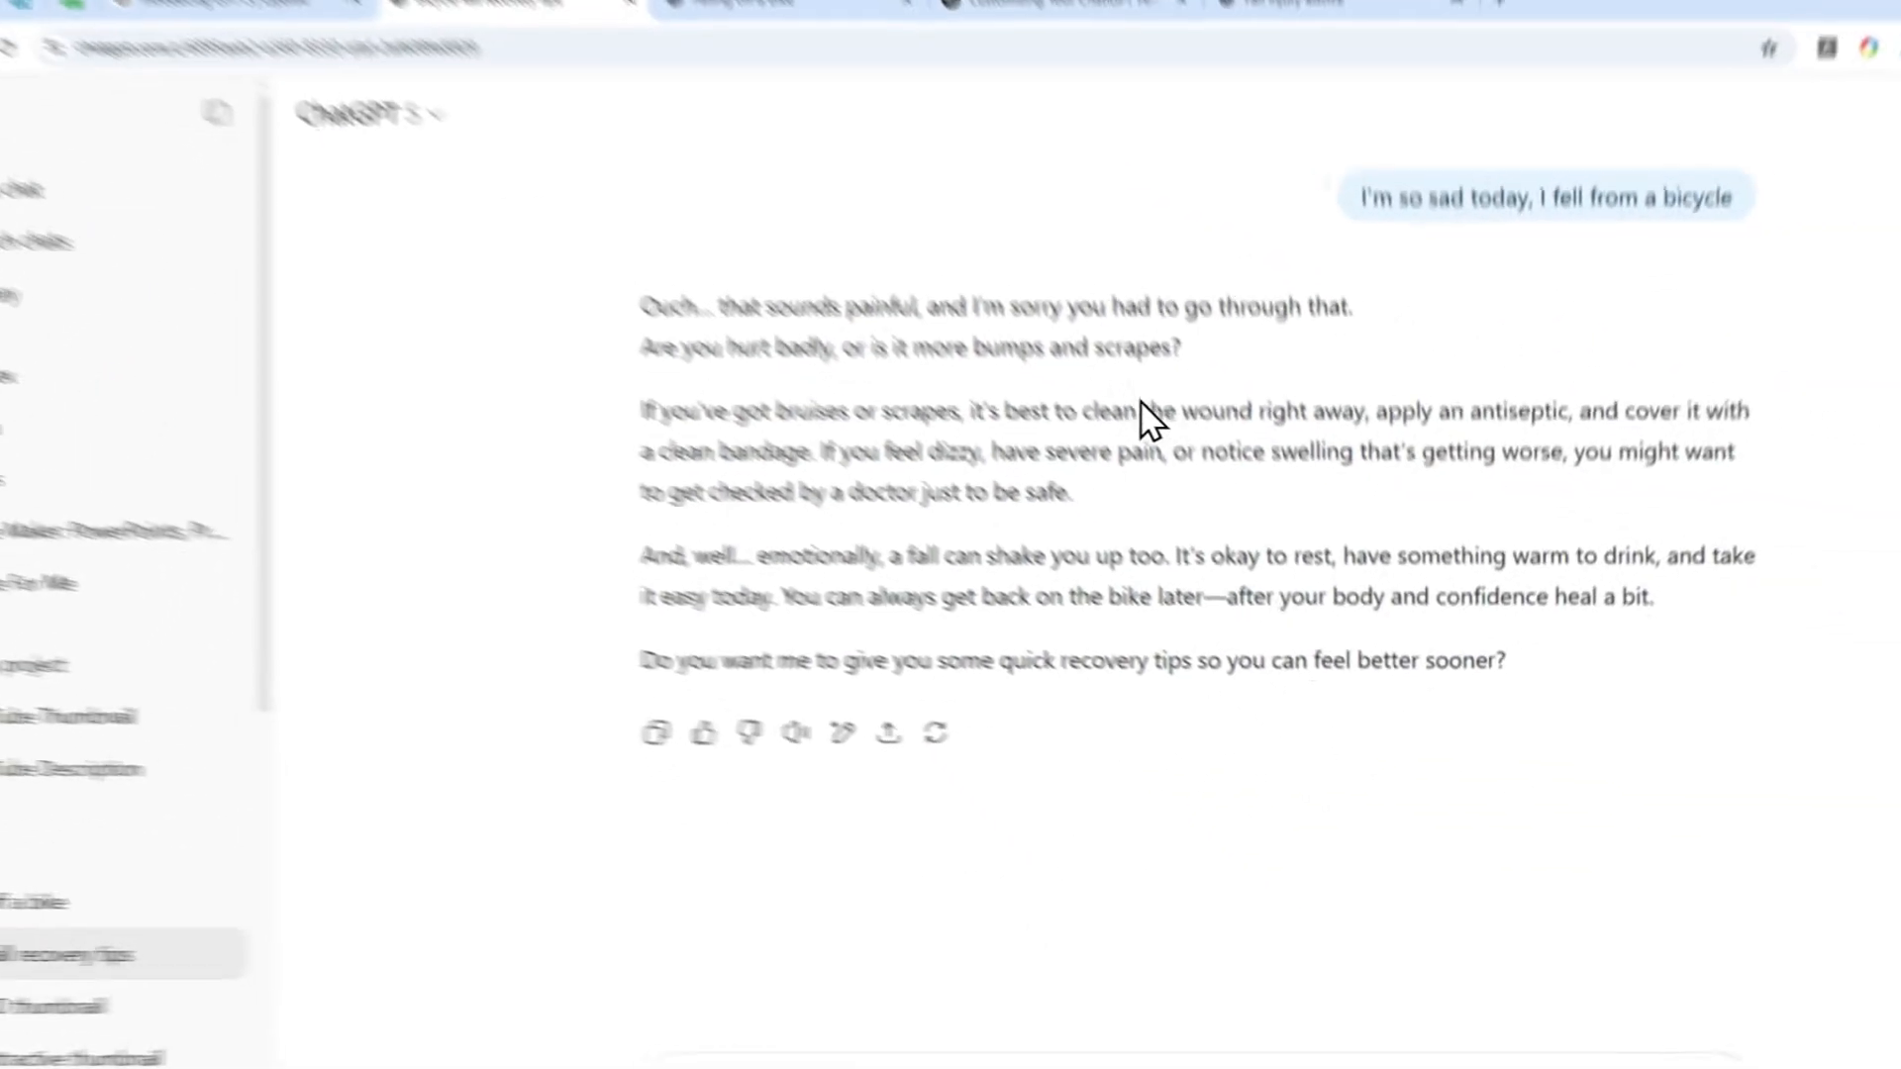